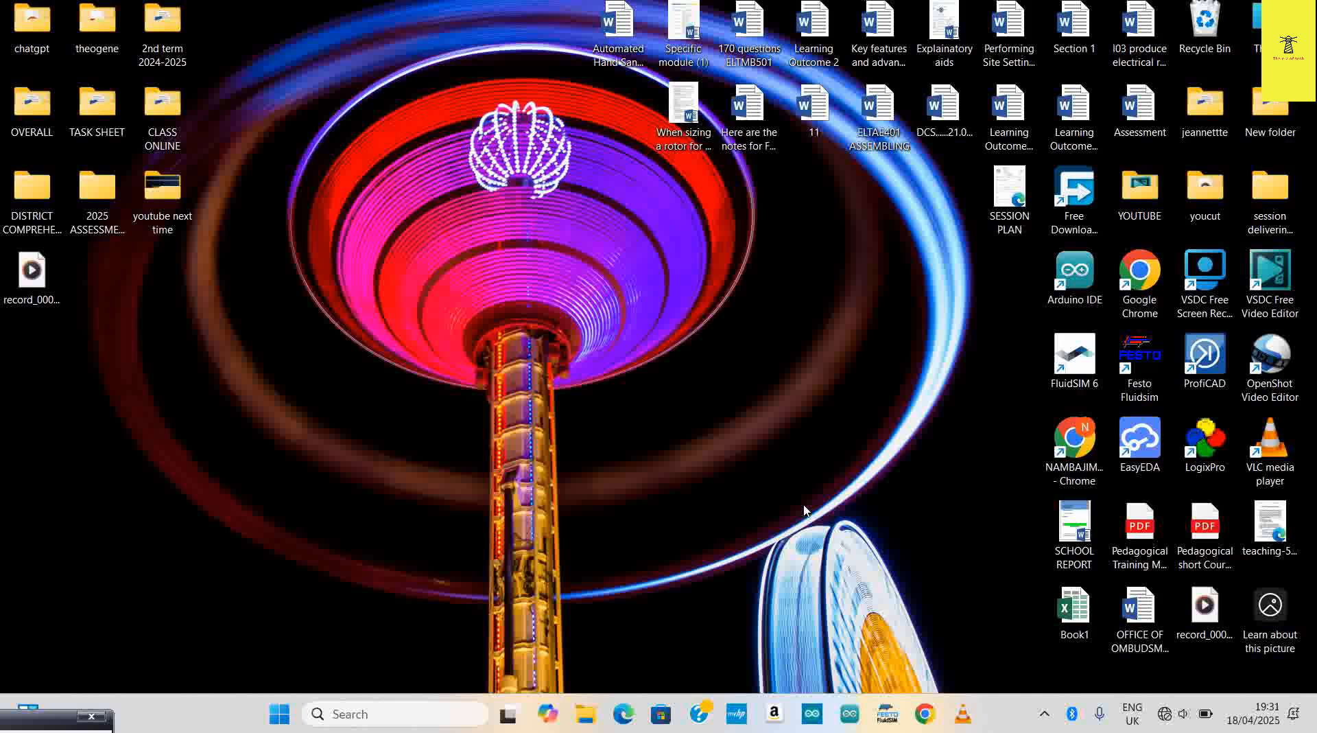
# Open FluidSIM-P, maximize its window and widen the component library to five symbols per row
pyautogui.click(887, 714)
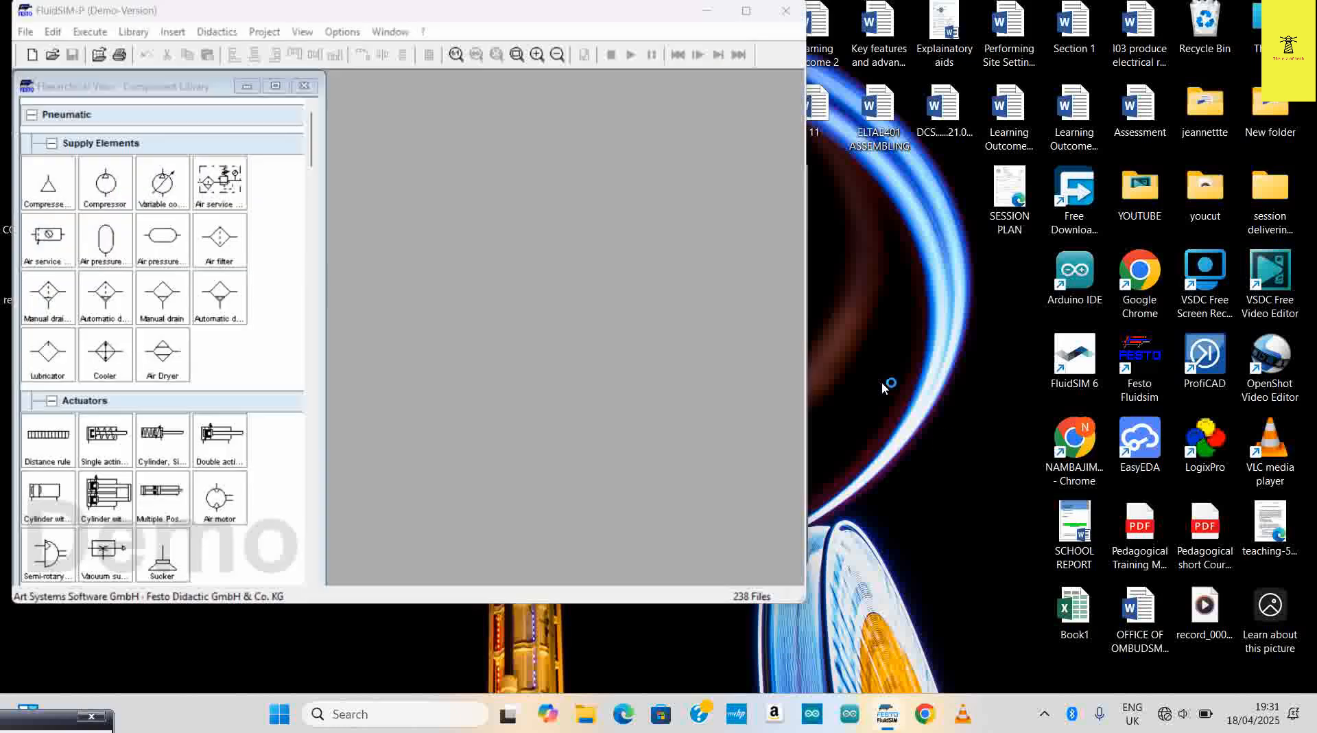
pyautogui.click(415, 345)
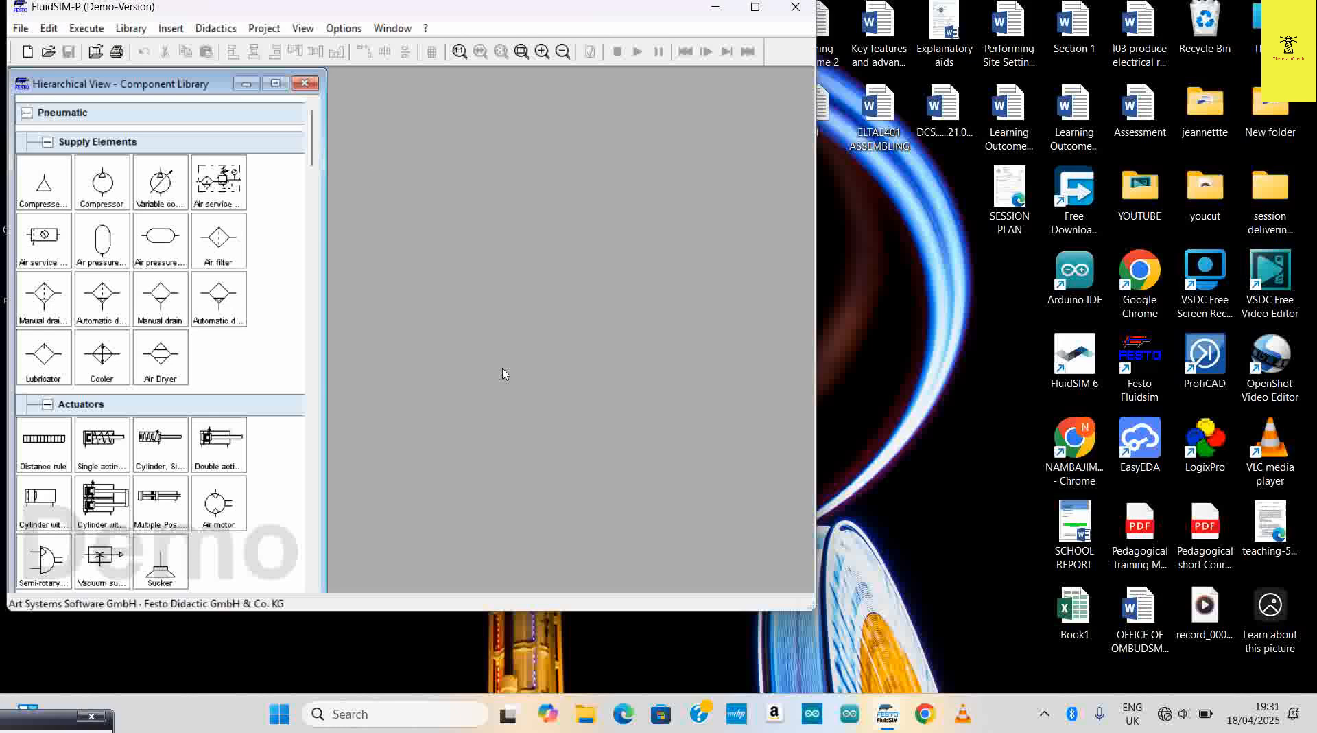
pyautogui.moveTo(888, 713)
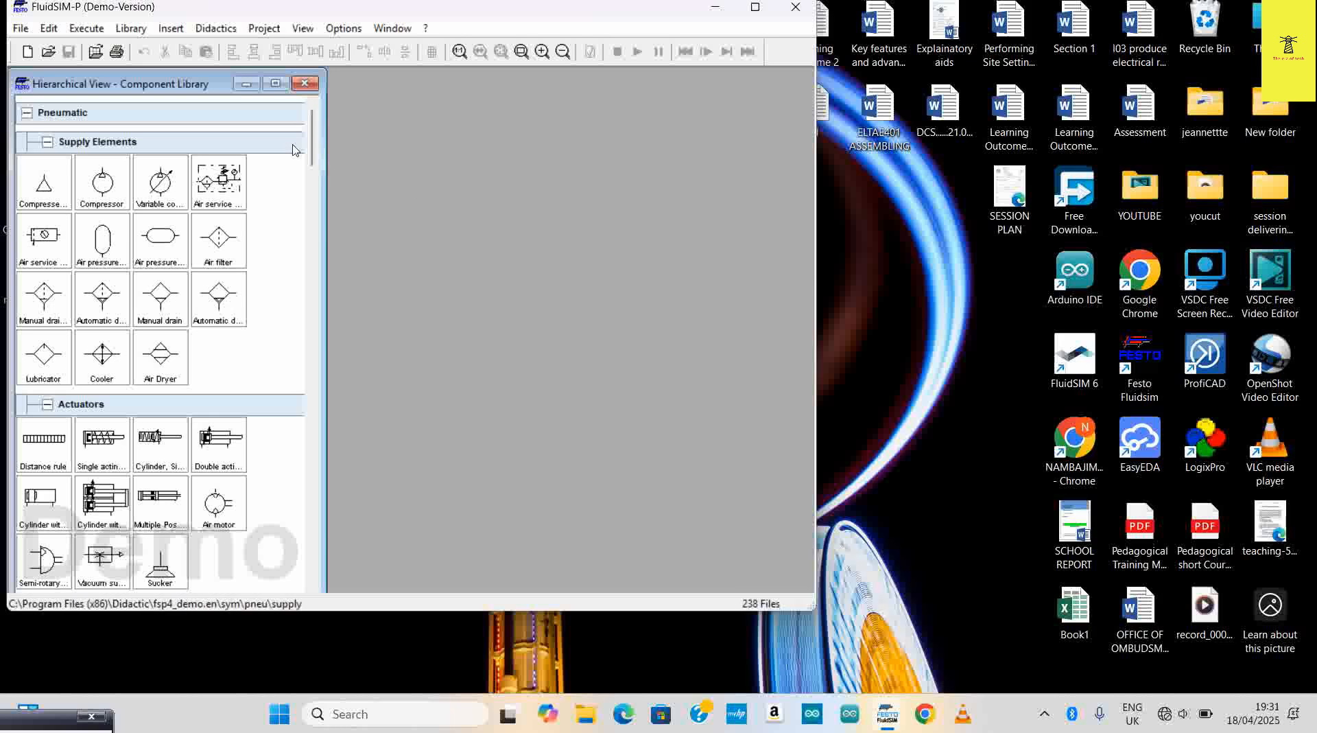
pyautogui.click(758, 11)
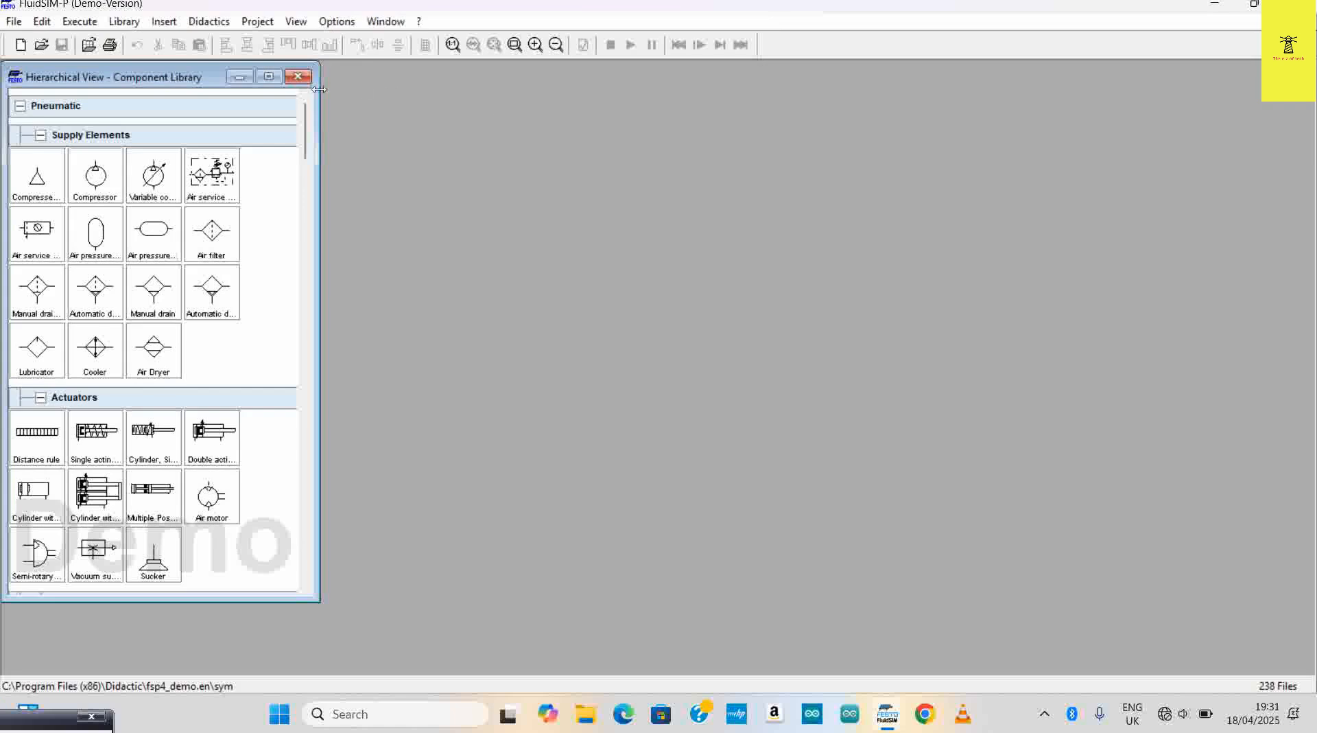
pyautogui.moveTo(318, 131); pyautogui.dragTo(337, 171)
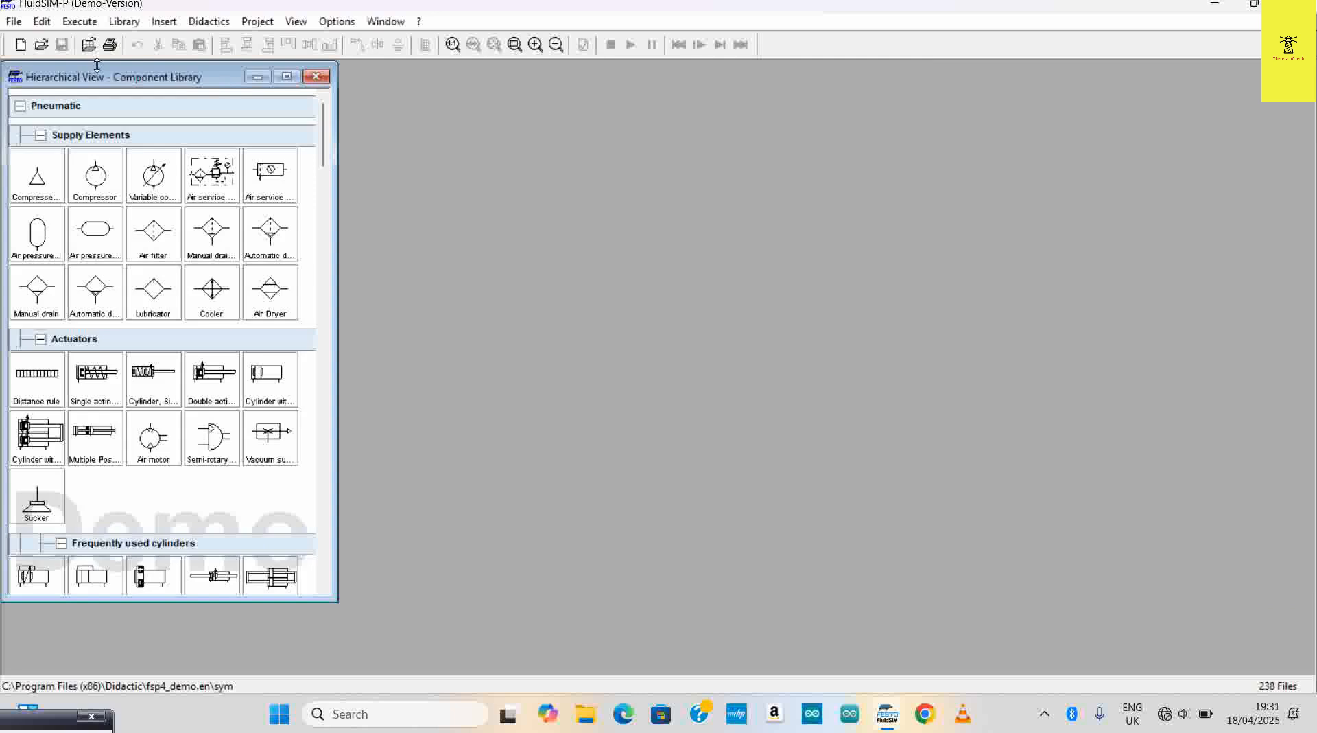
# Create a new blank circuit drawing beside the component library, and add a second one
pyautogui.click(14, 22)
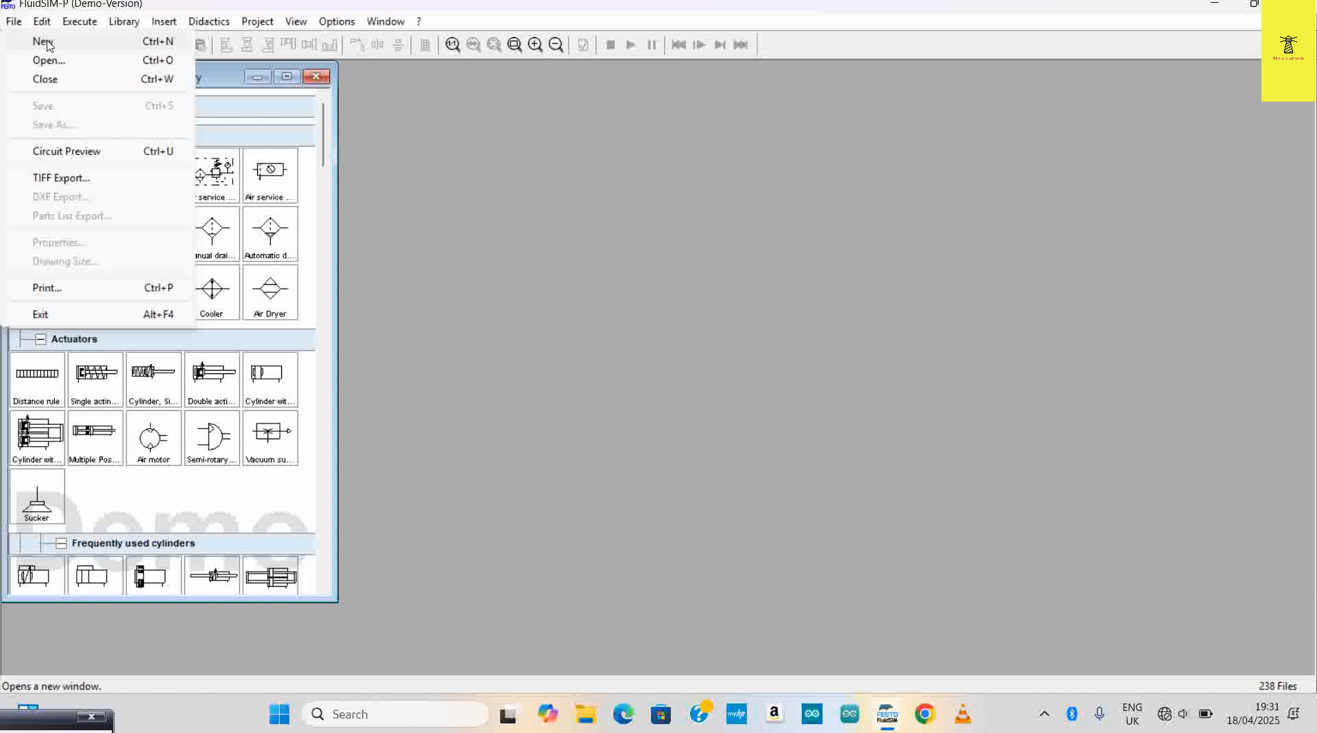
pyautogui.click(44, 42)
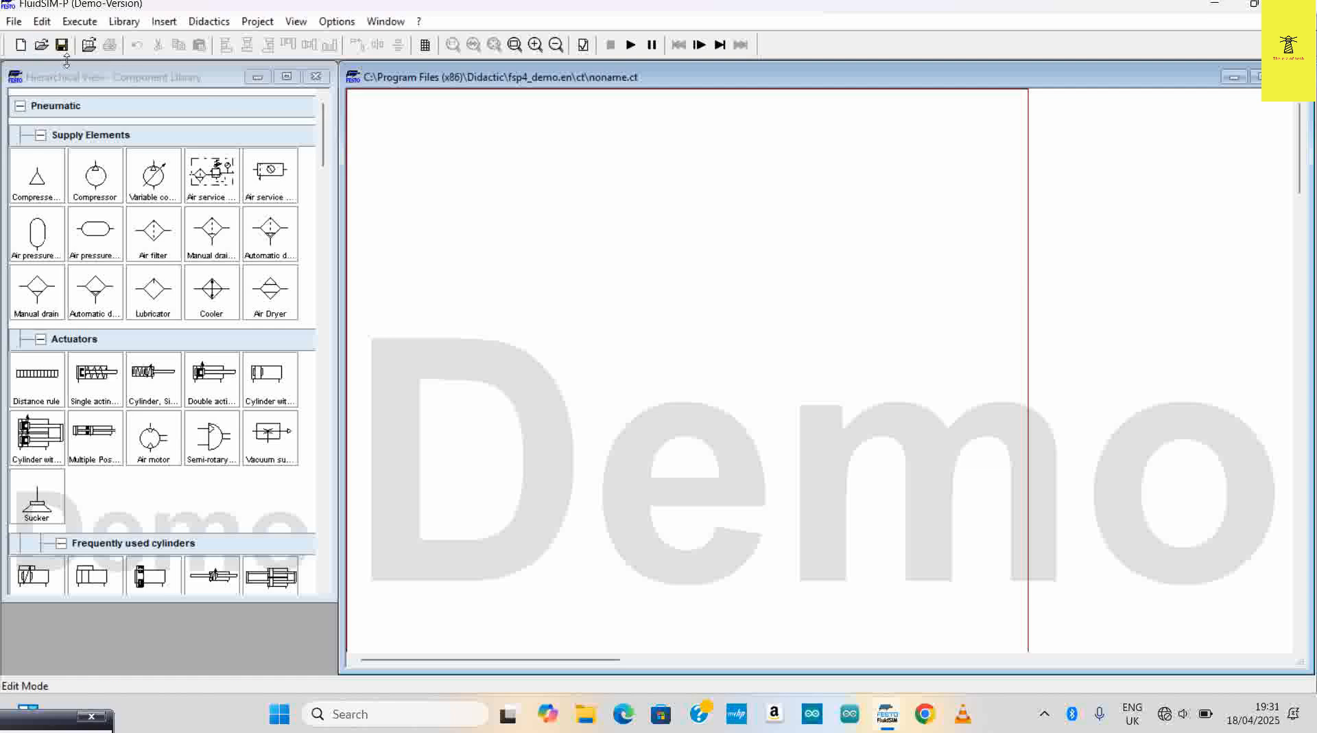
pyautogui.click(23, 47)
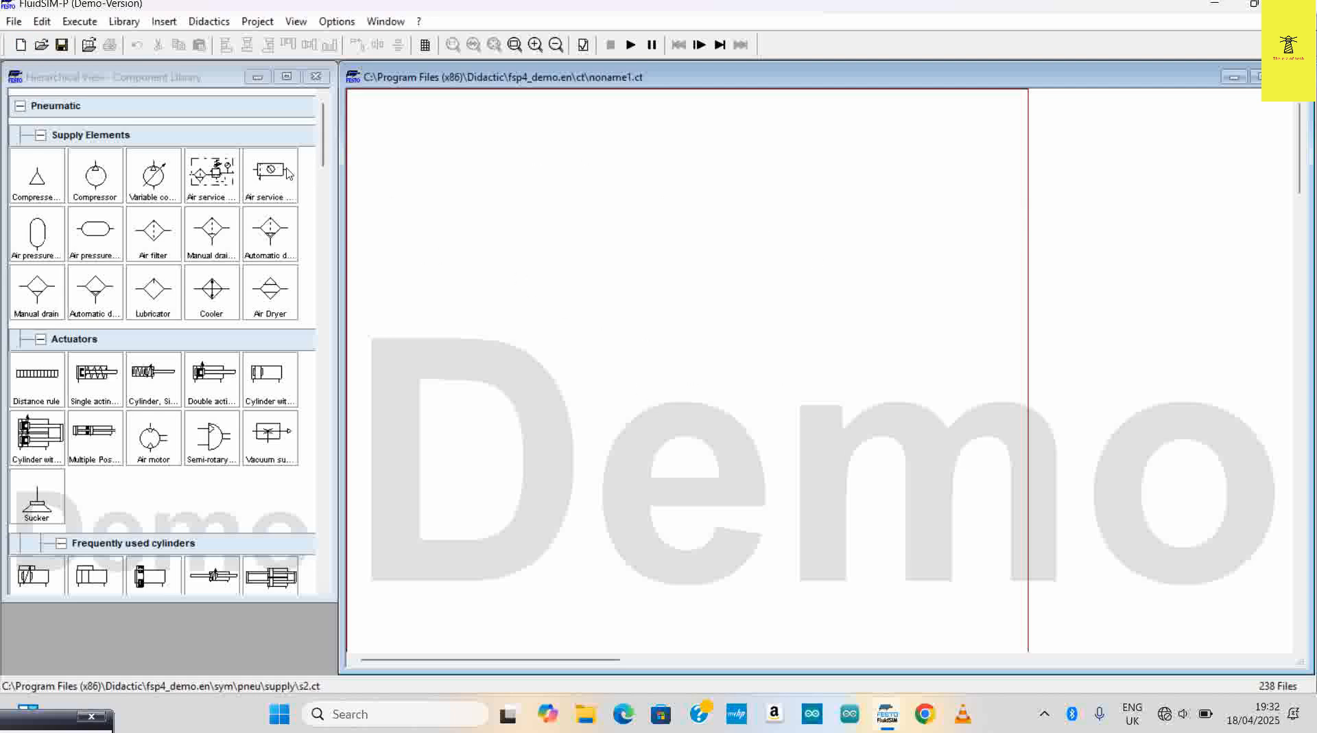
# Collapse the Pneumatic category of the component library and look through the Electrical controls components
pyautogui.click(81, 108)
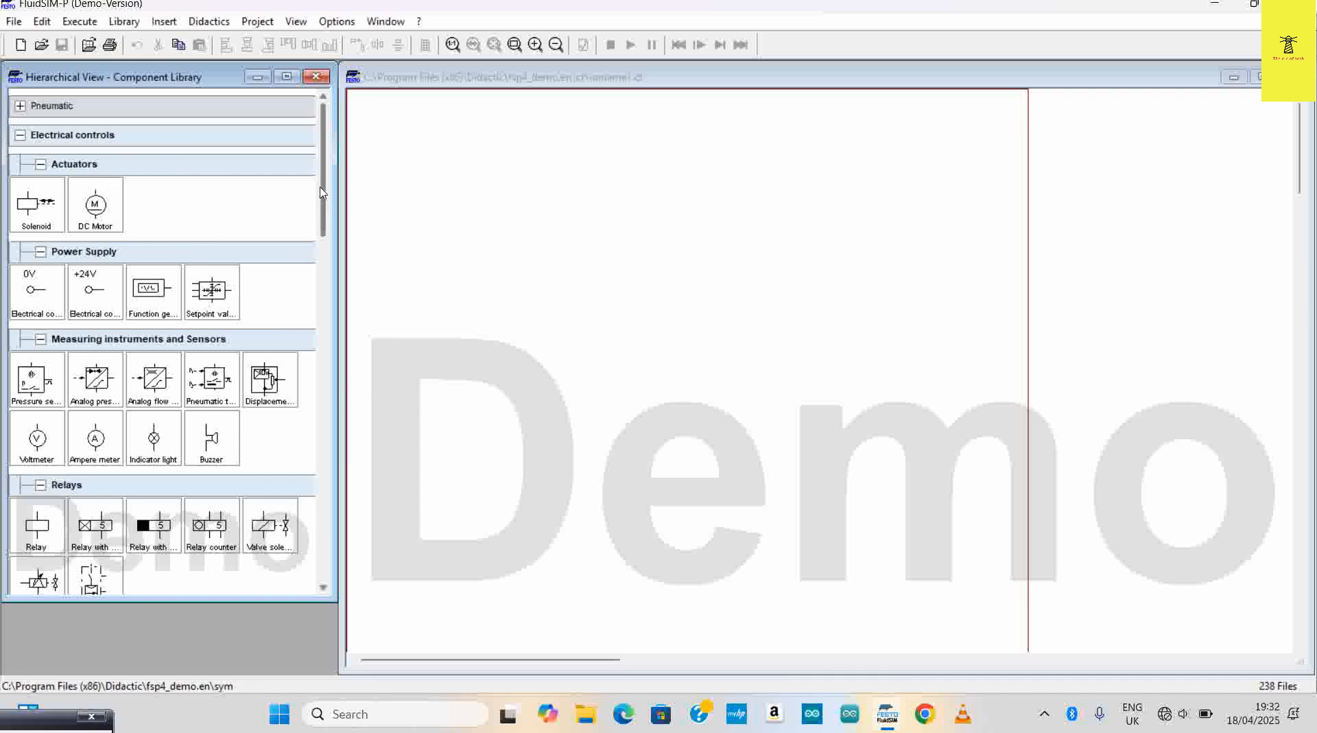
pyautogui.moveTo(319, 186); pyautogui.dragTo(322, 180)
pyautogui.scroll(-5, 98, 441)
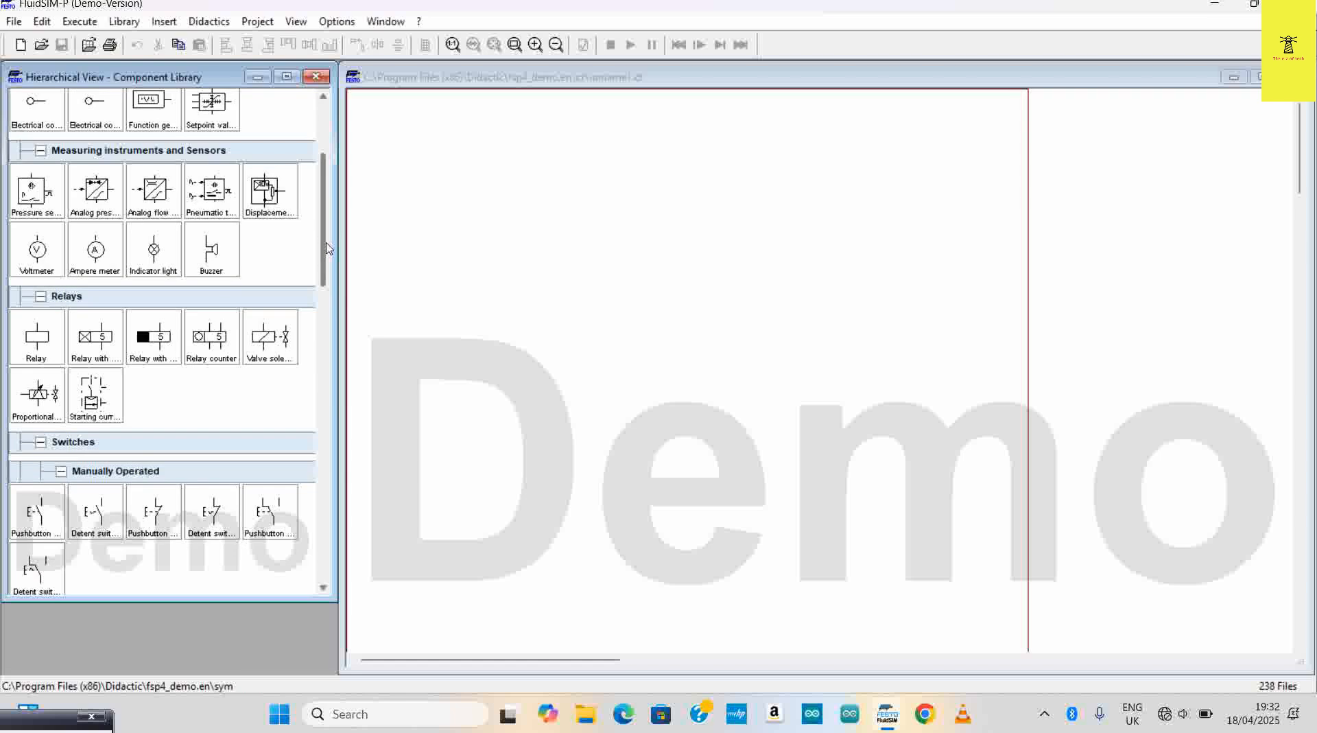
pyautogui.scroll(-6, 319, 254)
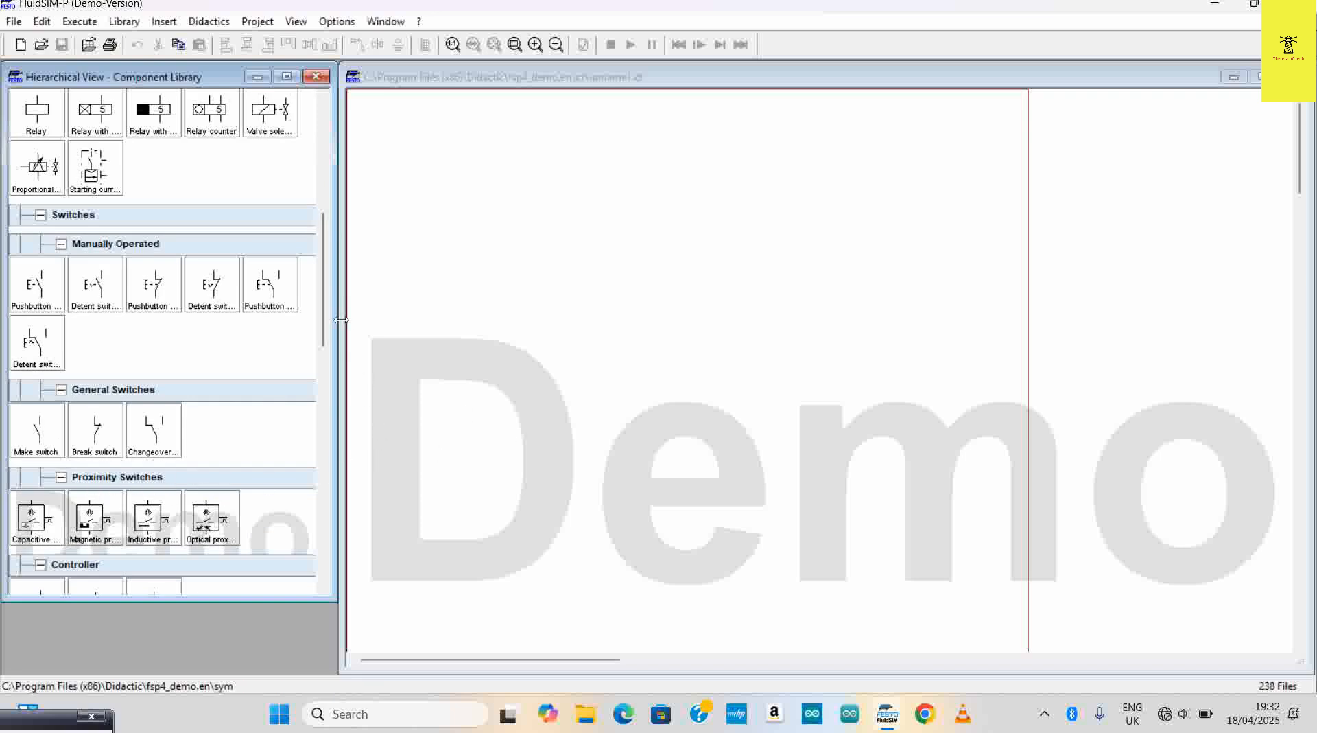
pyautogui.moveTo(324, 289); pyautogui.dragTo(328, 388)
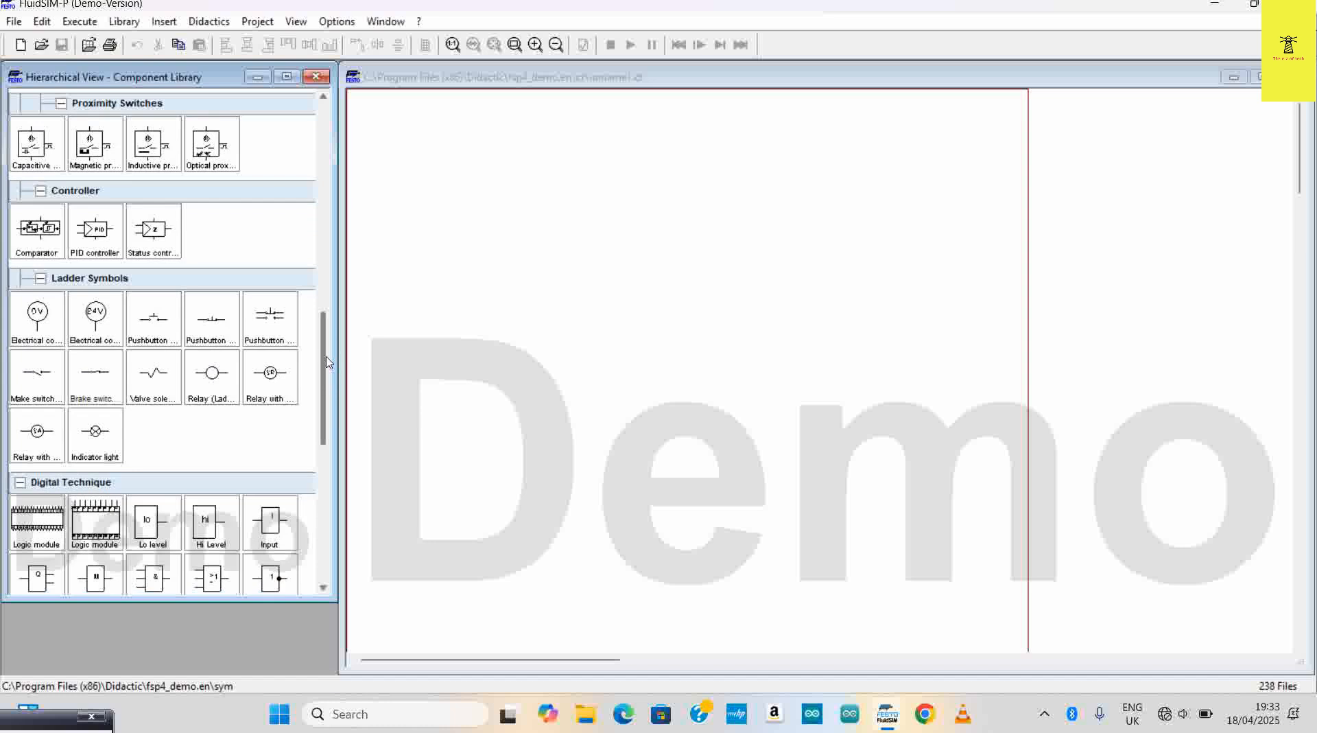
pyautogui.moveTo(324, 340); pyautogui.dragTo(382, 97)
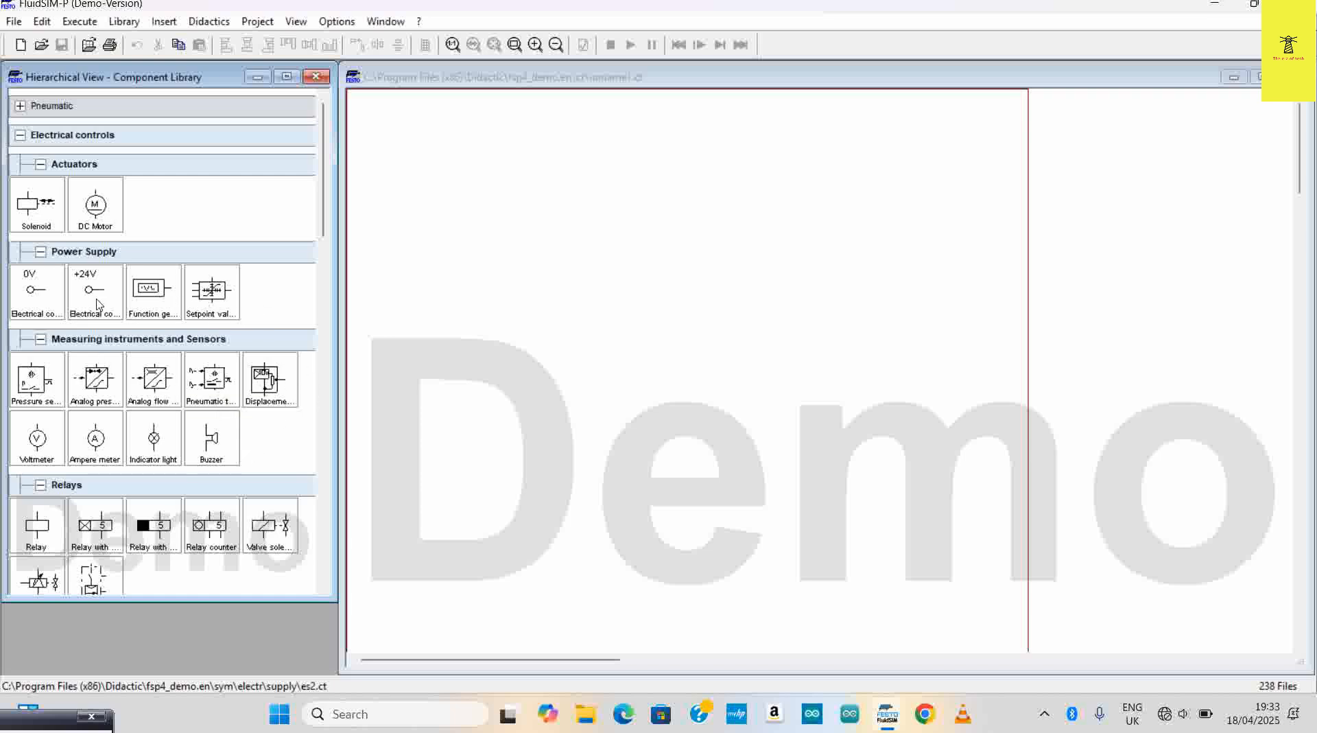
# Place the +24V connection at the drawing's upper left, the 0V connection at its lower left, and a relay coil just above the 0V level
pyautogui.moveTo(44, 287); pyautogui.dragTo(391, 626)
pyautogui.moveTo(99, 291); pyautogui.dragTo(385, 120)
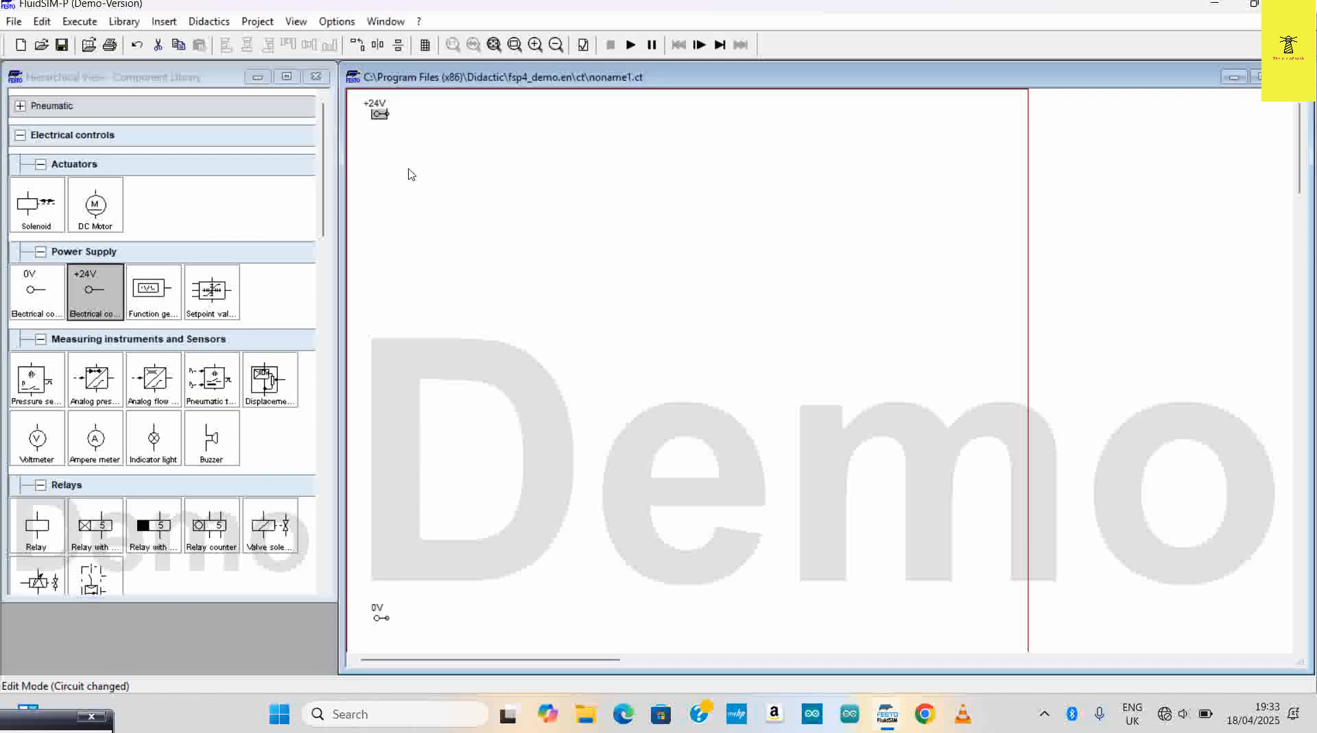
pyautogui.click(447, 206)
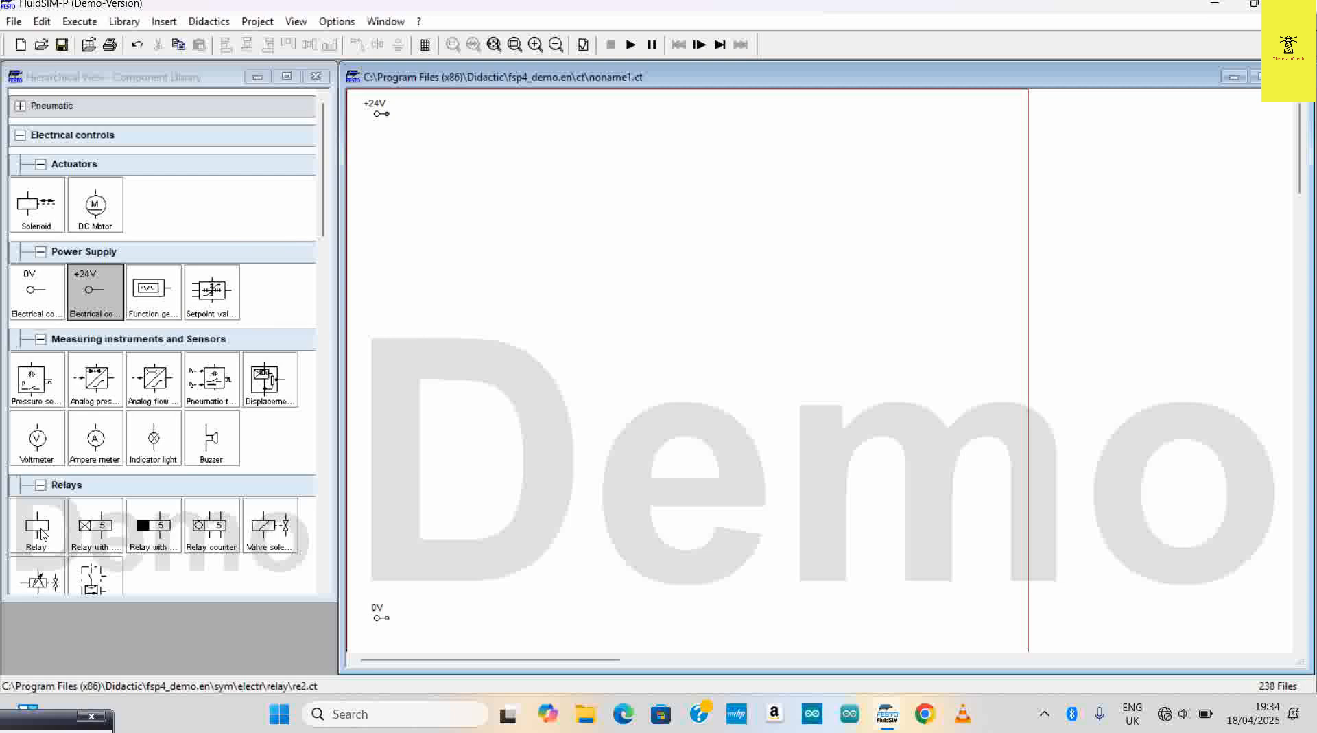
pyautogui.moveTo(42, 532); pyautogui.dragTo(460, 579)
pyautogui.click(511, 628)
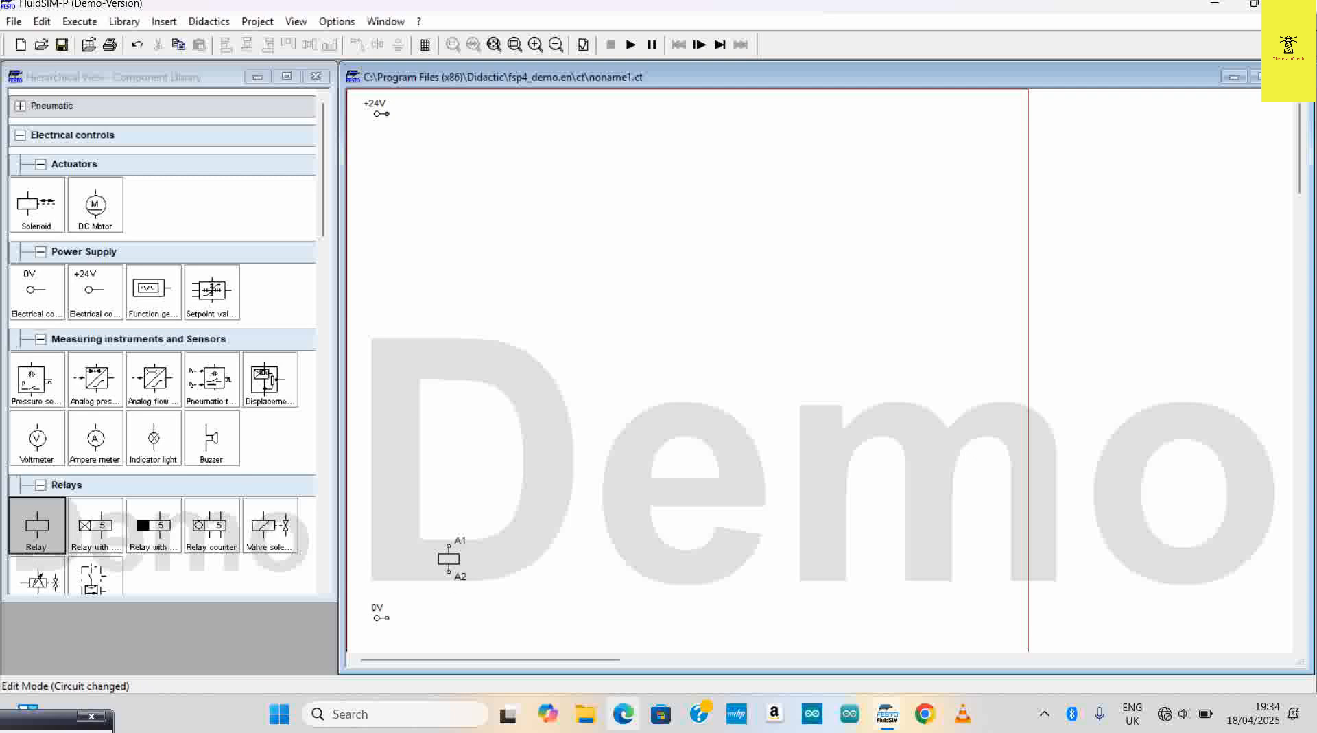
pyautogui.click(624, 714)
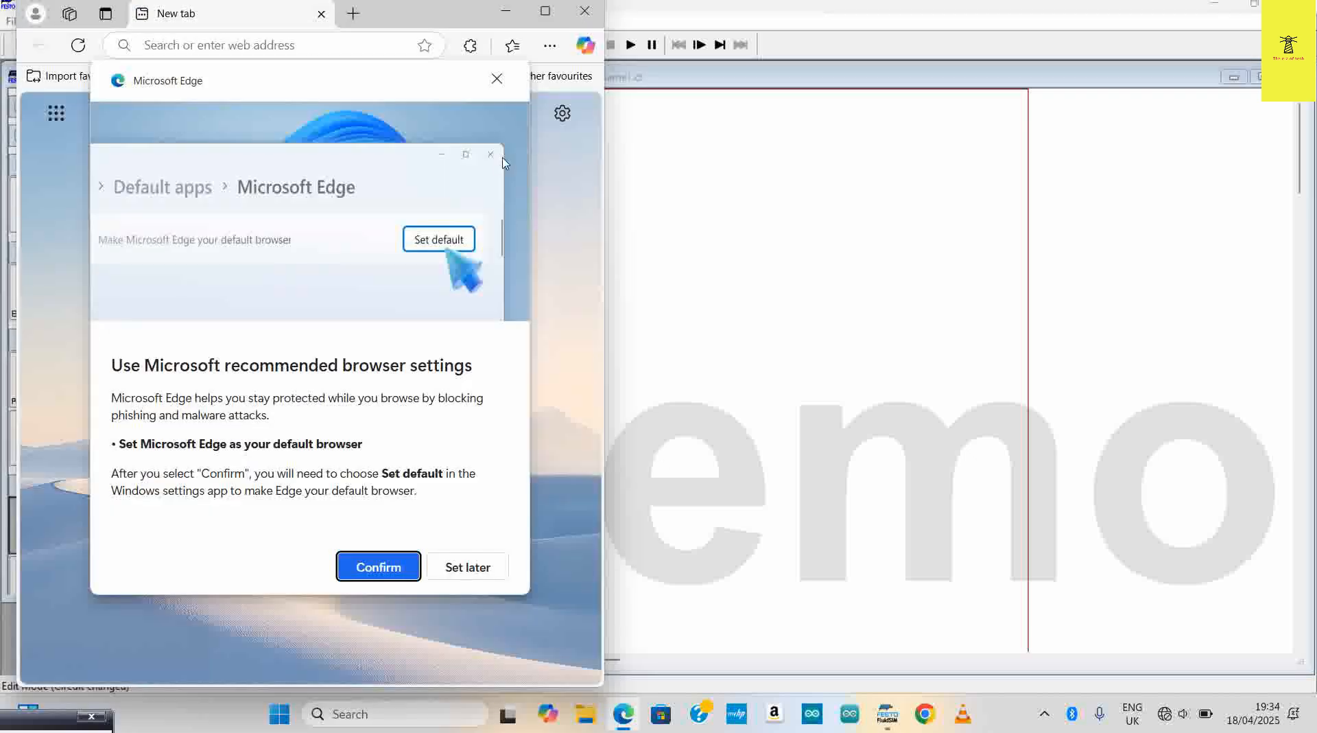
pyautogui.click(497, 80)
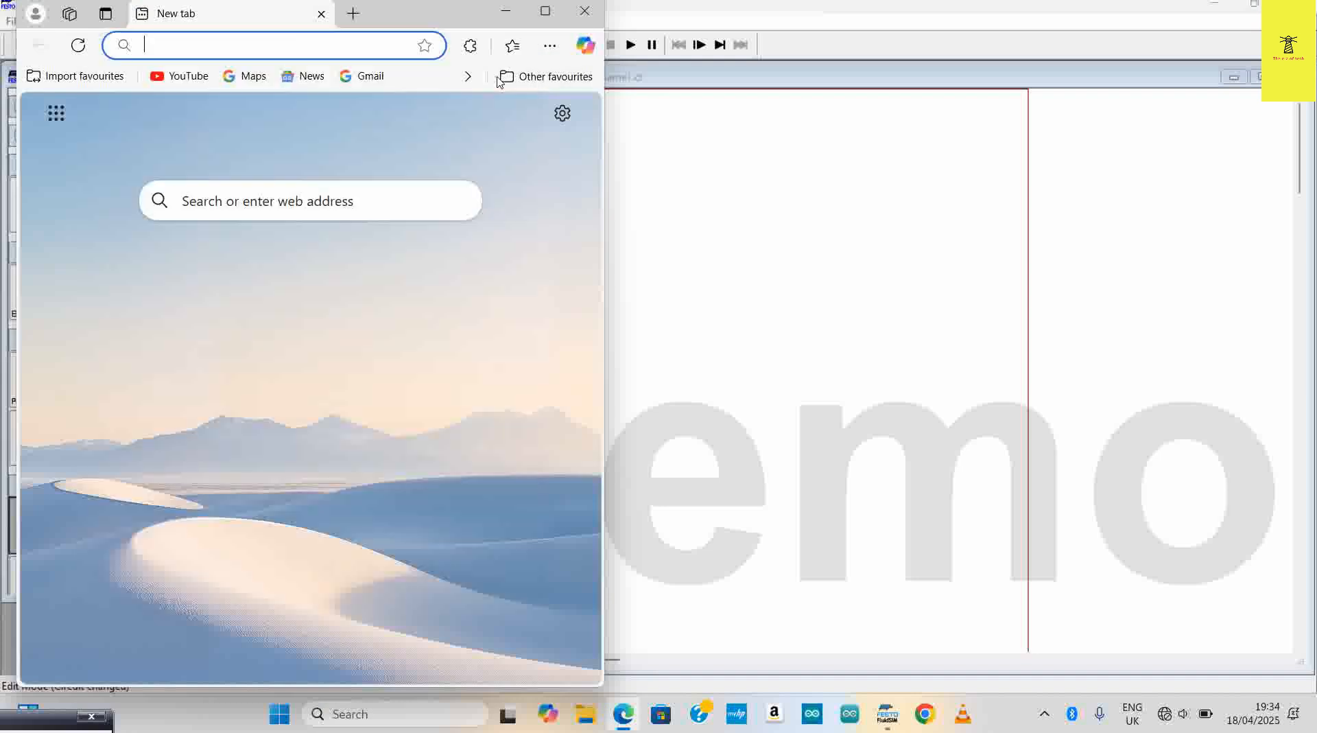
pyautogui.click(584, 12)
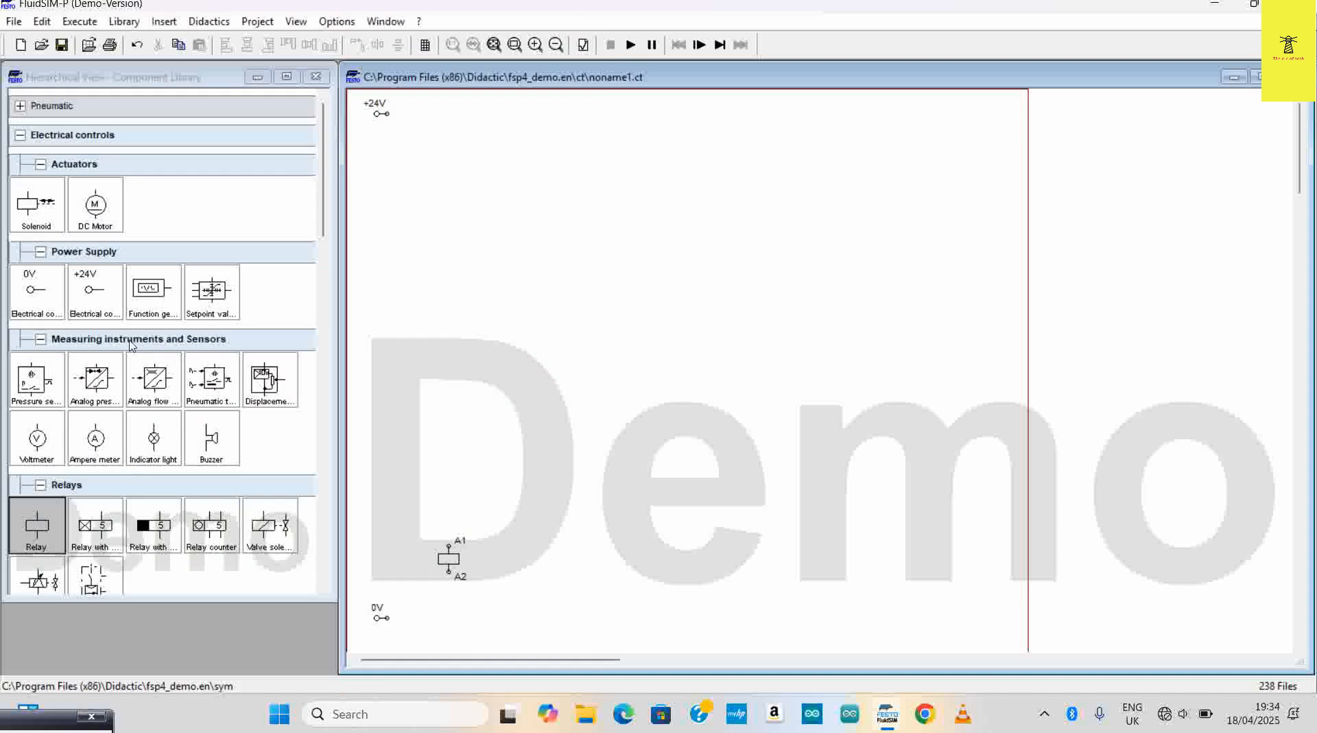
# Place a break pushbutton just below the +24V level and a make detent switch between it and the relay coil
pyautogui.click(325, 204)
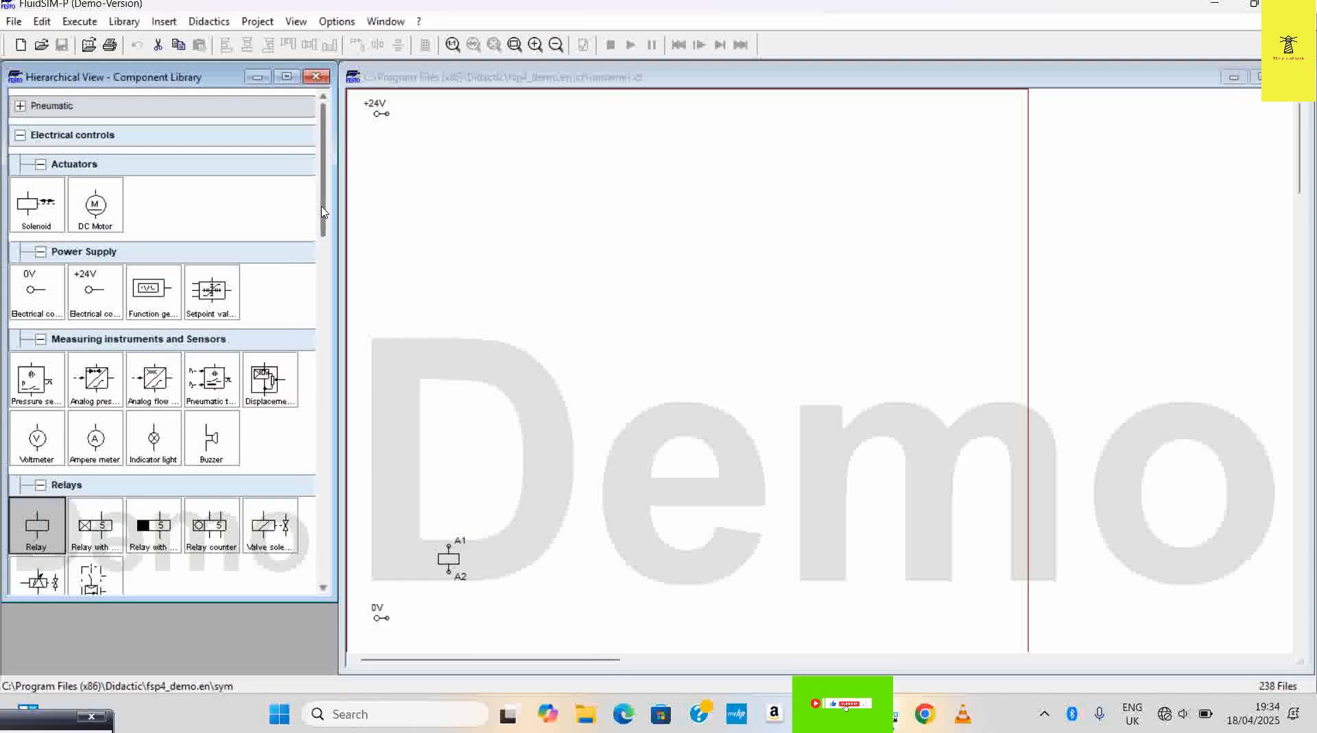
pyautogui.scroll(-1, 325, 219)
pyautogui.moveTo(326, 220); pyautogui.dragTo(323, 269)
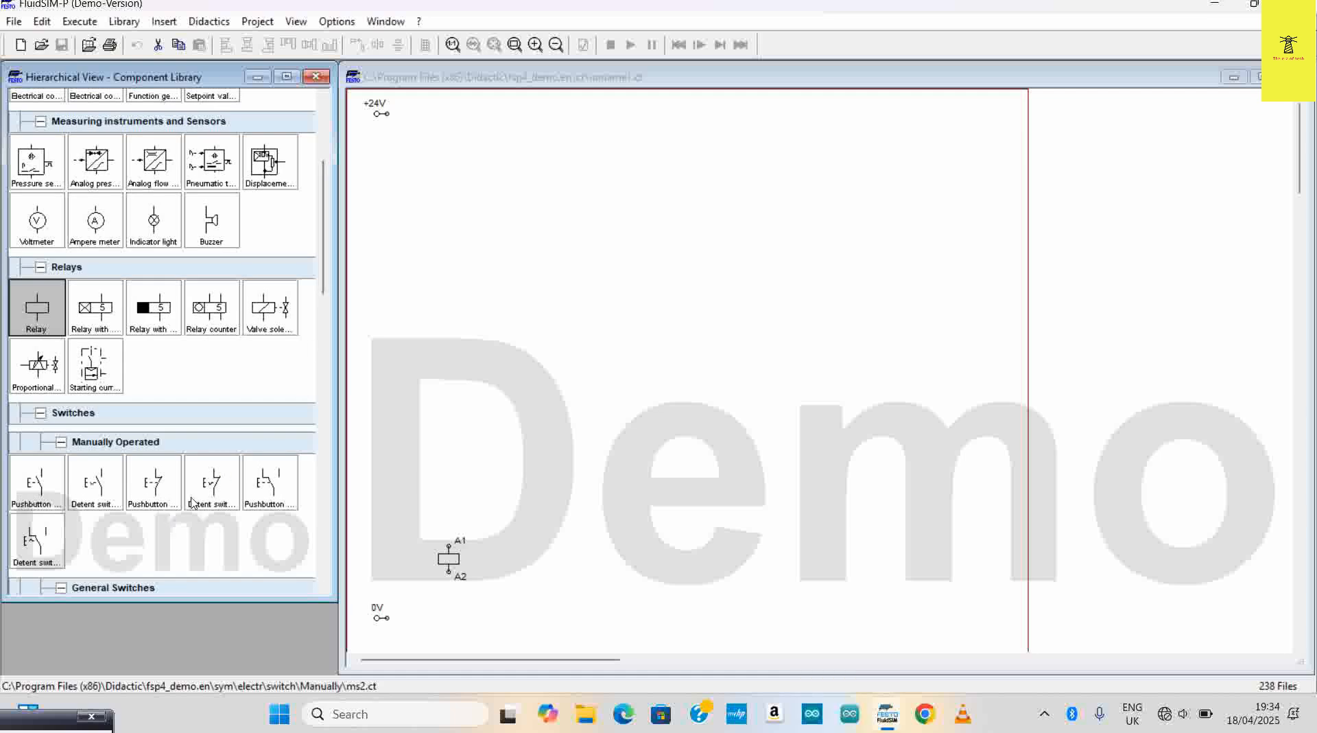
pyautogui.click(151, 485)
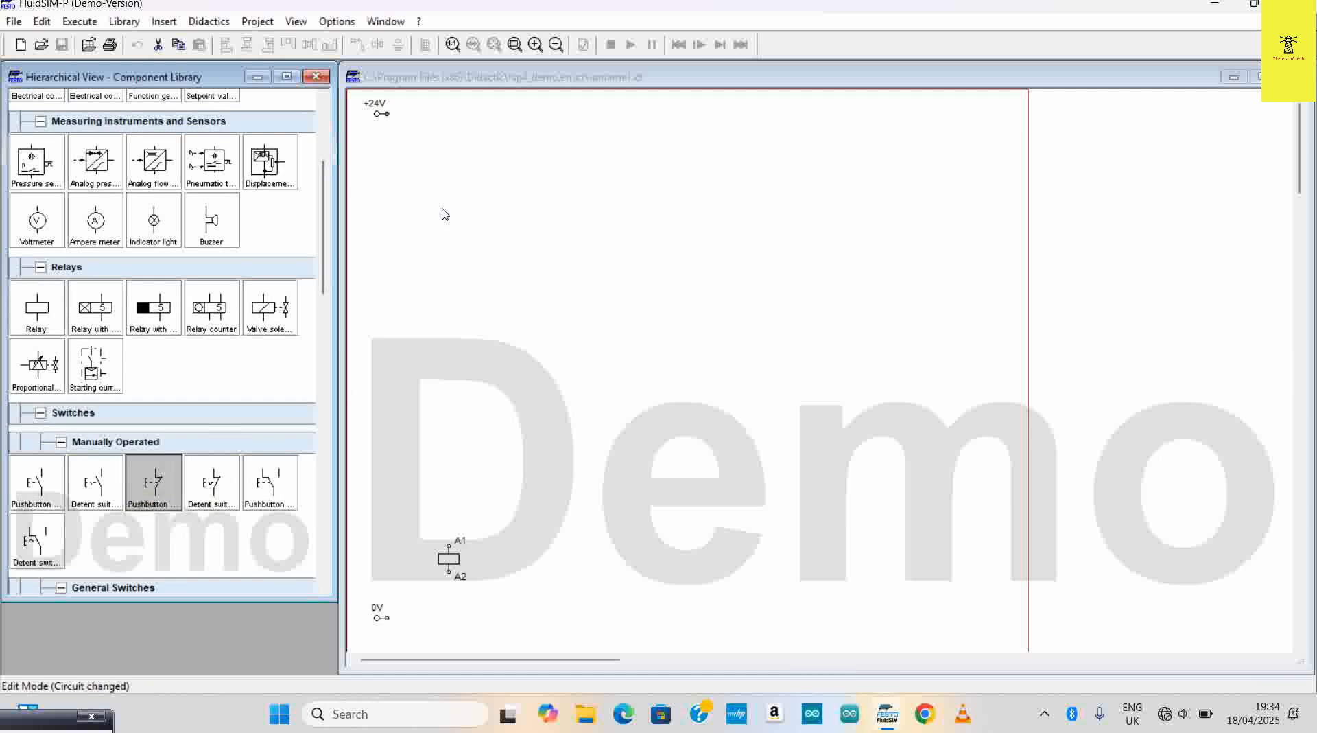
pyautogui.moveTo(163, 480); pyautogui.dragTo(445, 168)
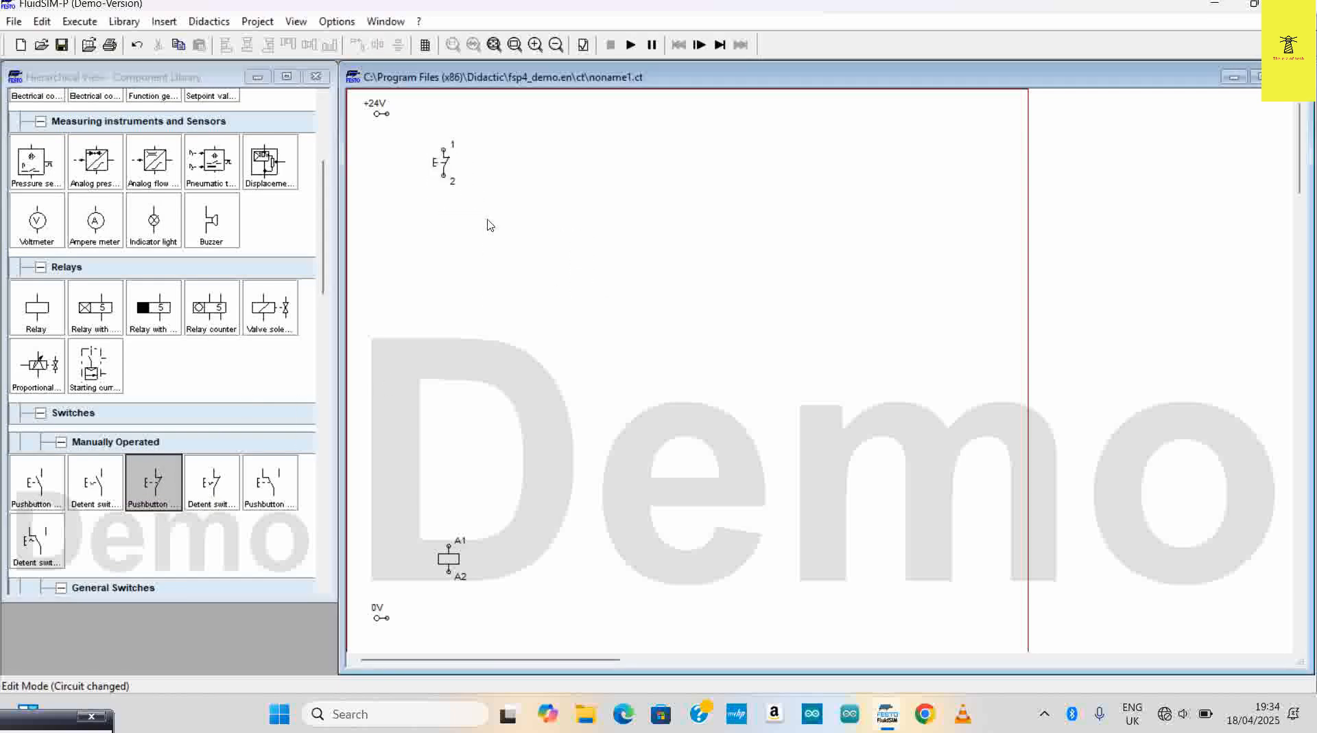
pyautogui.moveTo(95, 487); pyautogui.dragTo(448, 399)
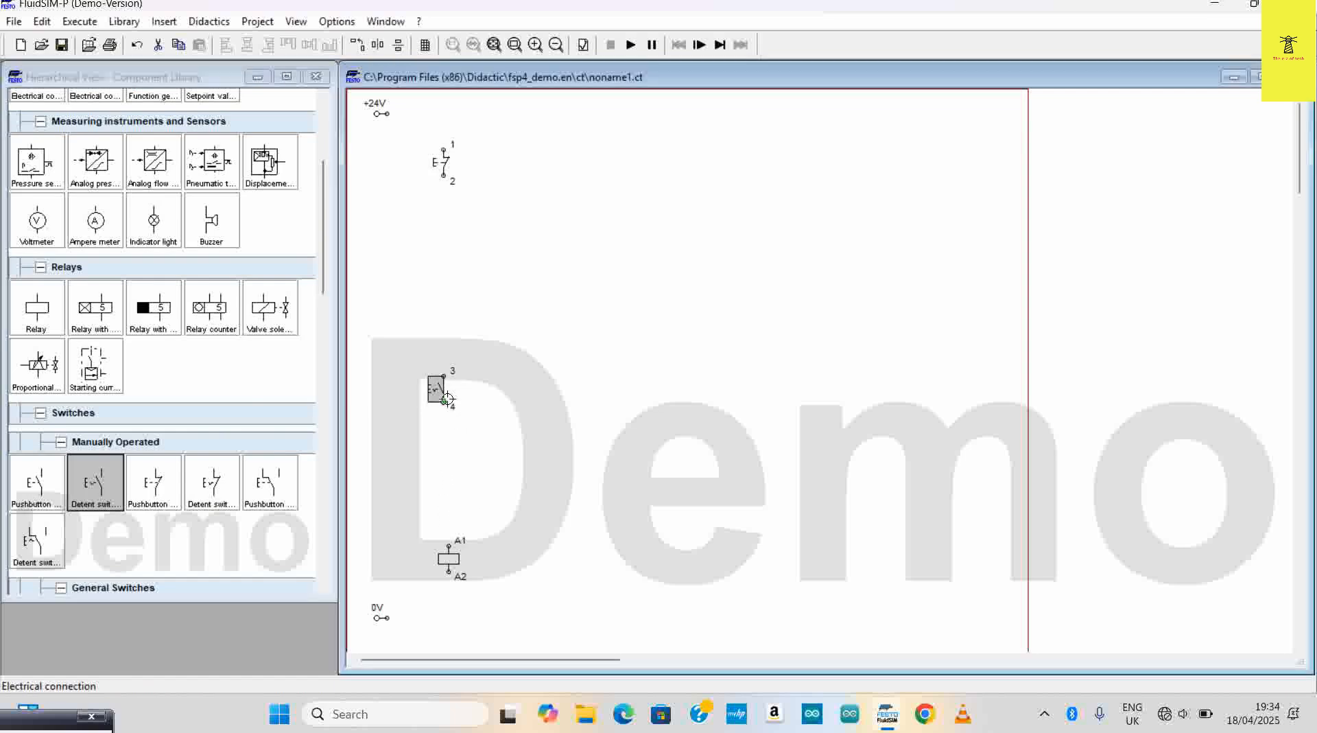
pyautogui.click(557, 297)
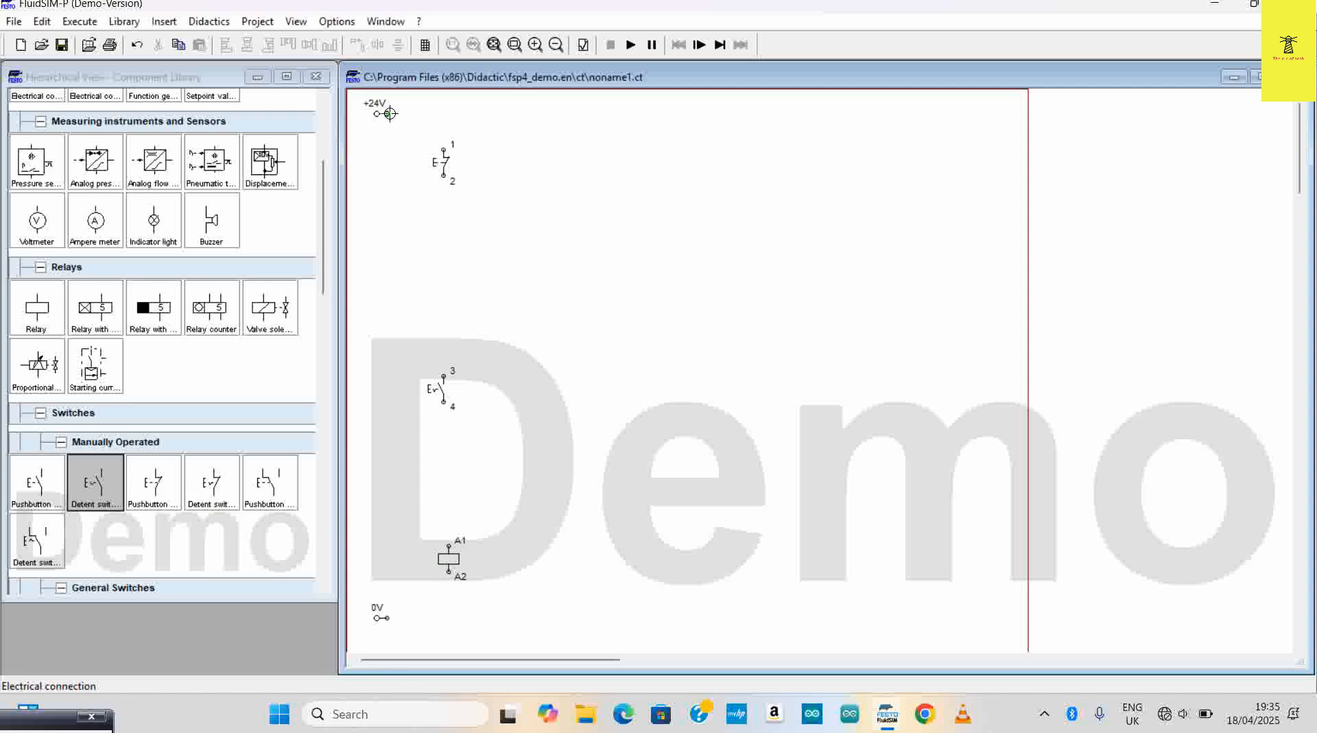
# Wire the +24V connection in series through the break pushbutton and the detent switch to relay terminal A1
pyautogui.moveTo(389, 114)
pyautogui.mouseDown()
pyautogui.moveTo(433, 129)
pyautogui.moveTo(444, 149)
pyautogui.mouseUp()
pyautogui.moveTo(443, 175); pyautogui.dragTo(444, 376)
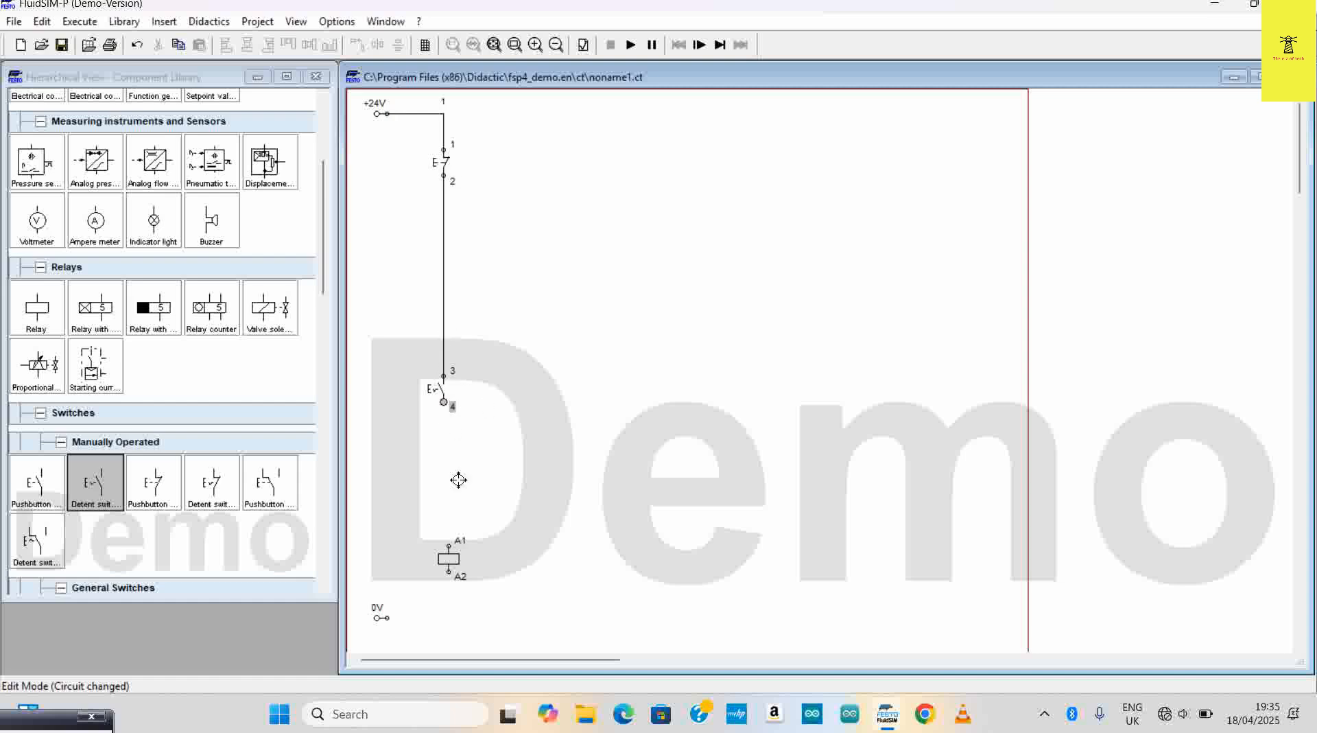
pyautogui.moveTo(444, 402); pyautogui.dragTo(448, 544)
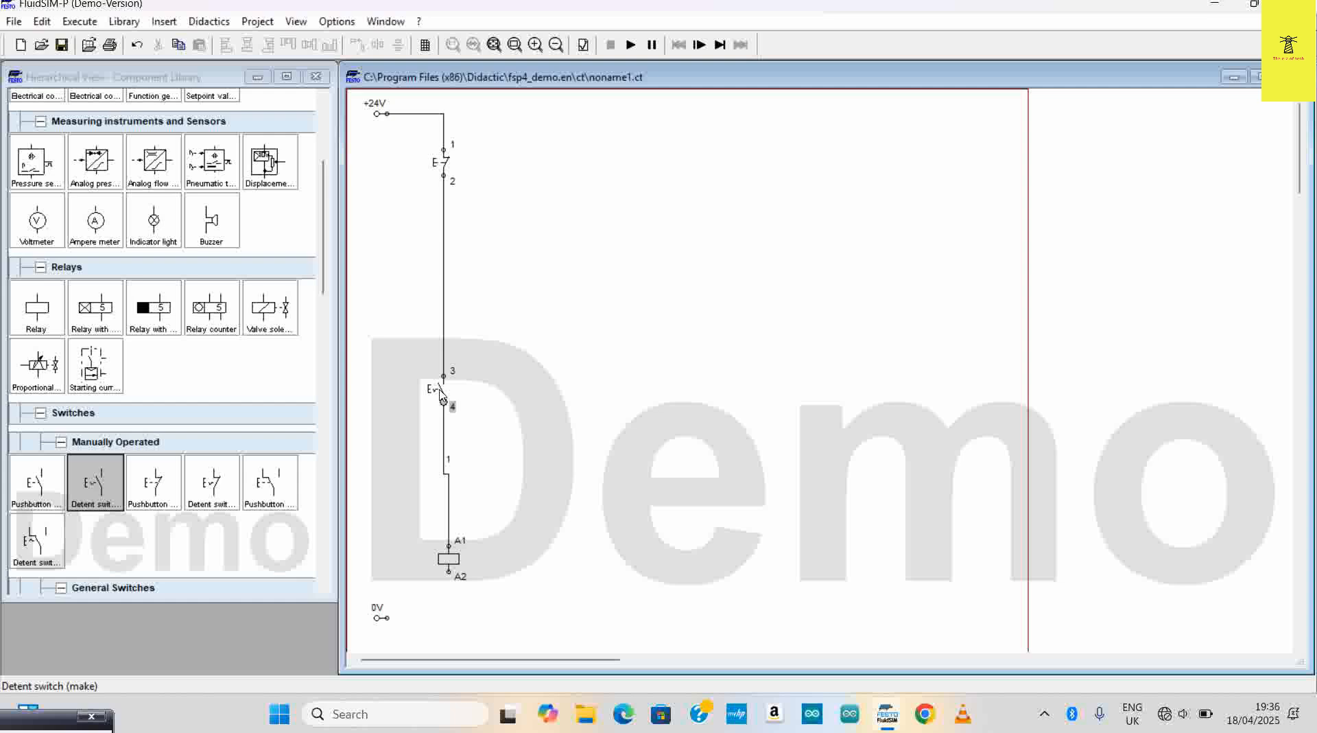
# Delete the make detent switch and place a make pushbutton between the break pushbutton and the relay coil instead
pyautogui.click(443, 388)
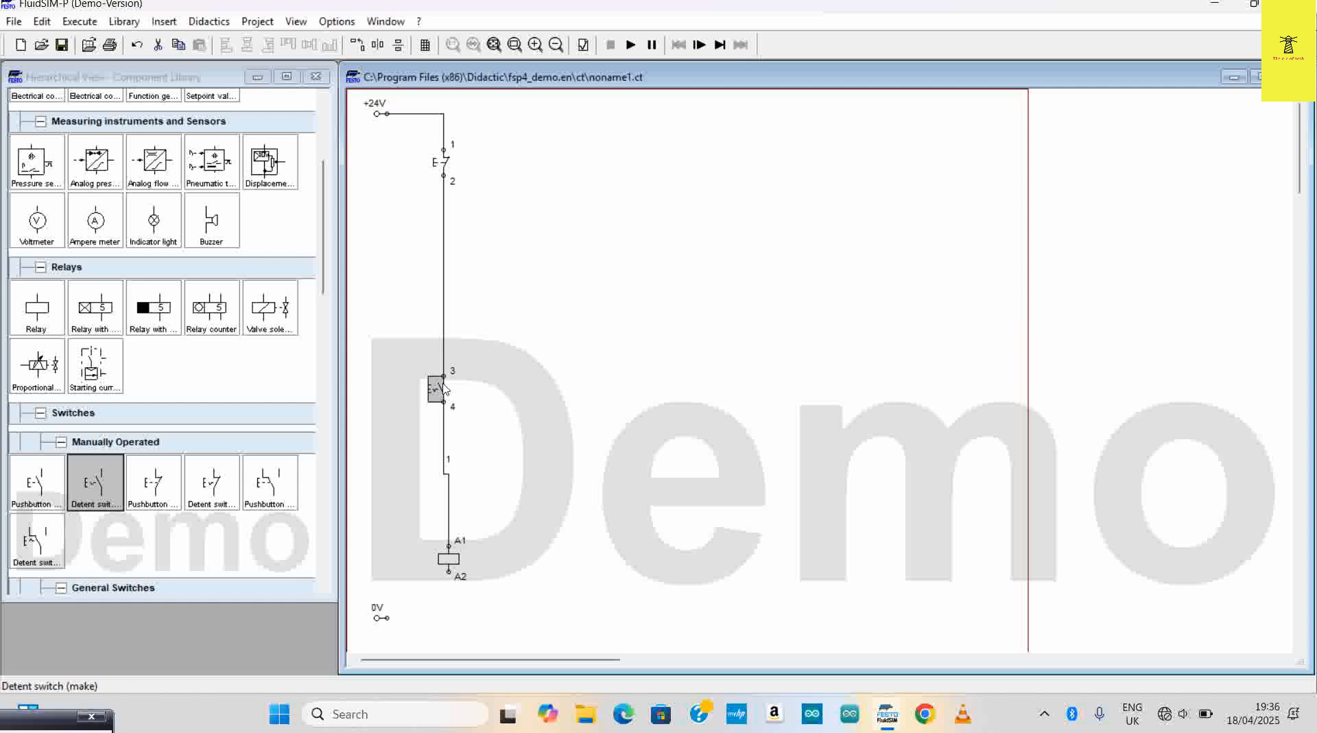
pyautogui.press('Delete')
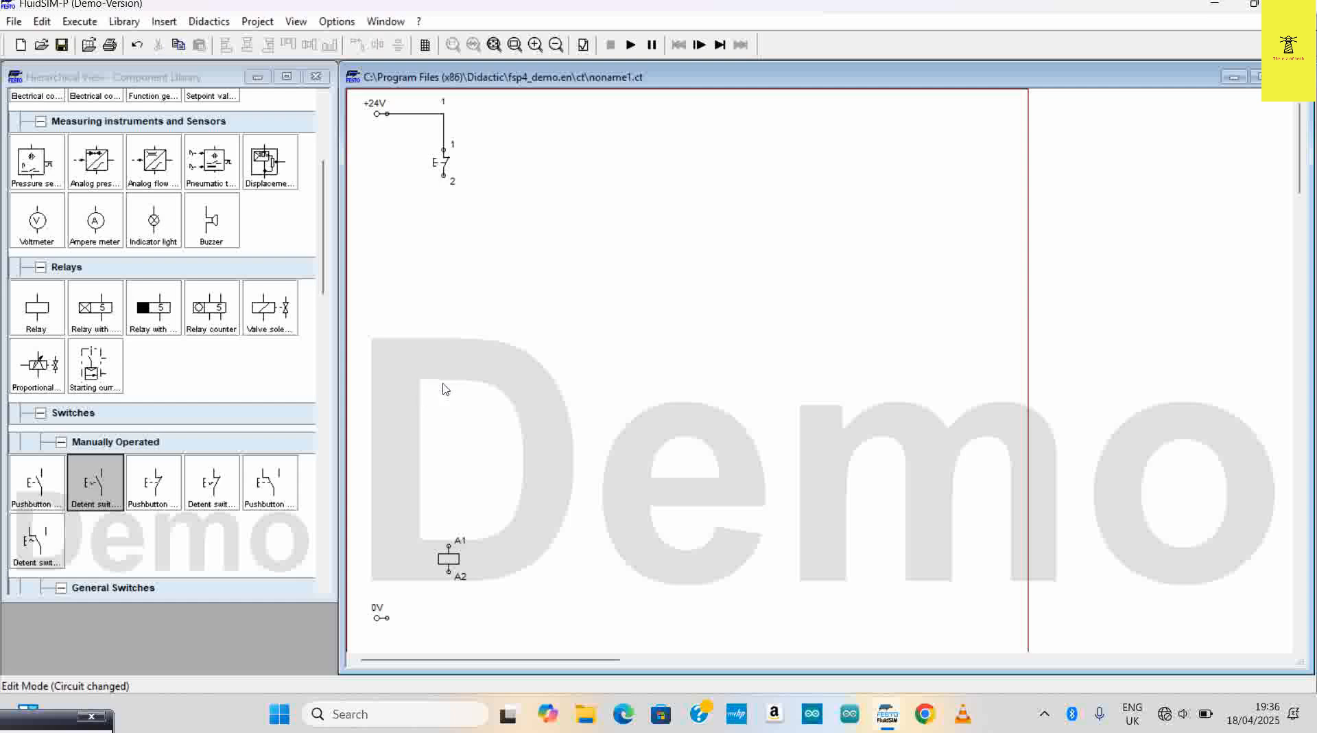
pyautogui.moveTo(45, 487); pyautogui.dragTo(443, 367)
pyautogui.click(429, 404)
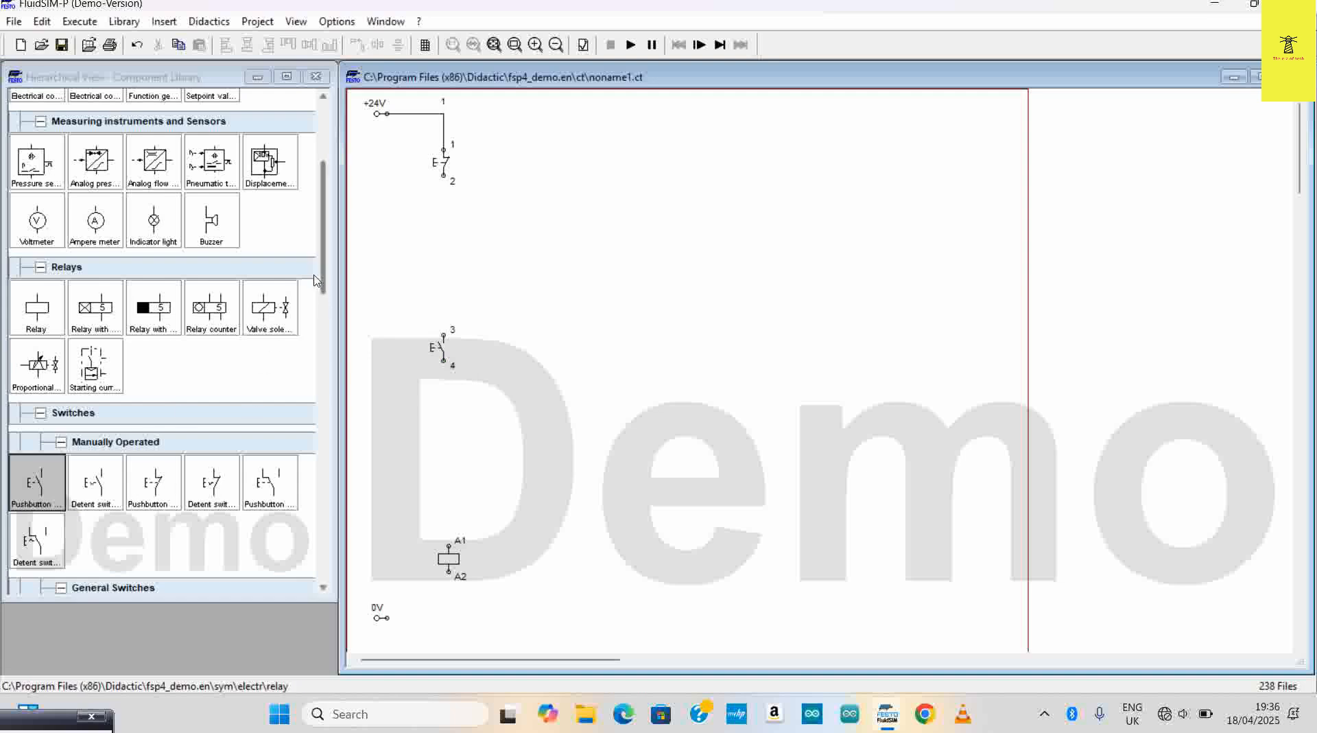
pyautogui.moveTo(324, 271); pyautogui.dragTo(327, 320)
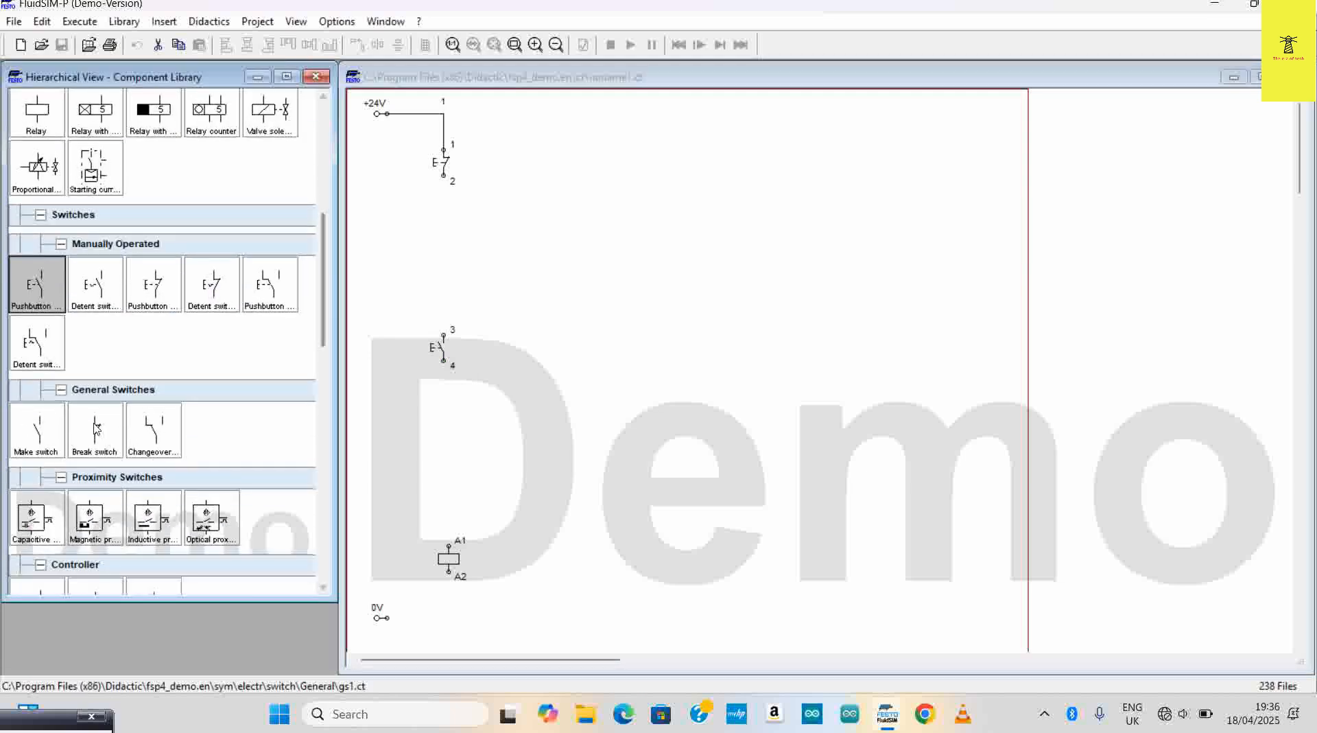
pyautogui.click(44, 429)
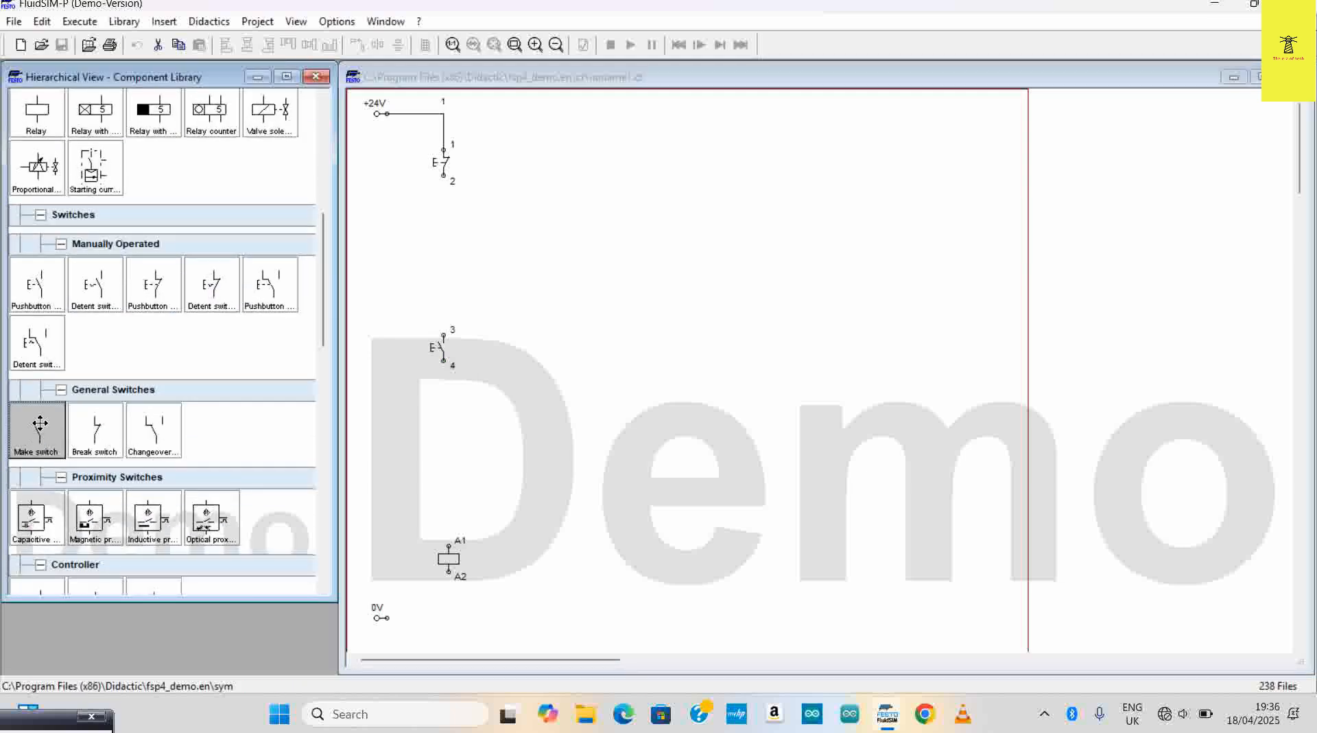
pyautogui.click(449, 252)
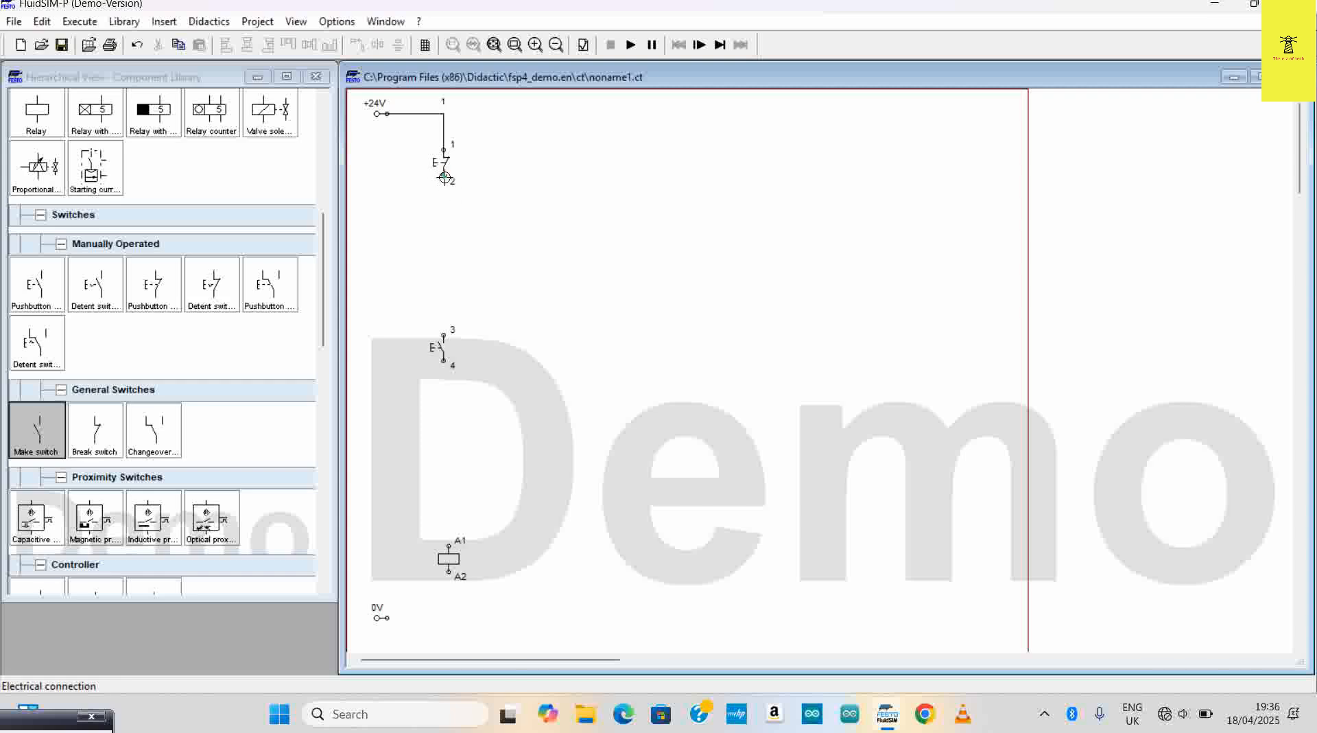
# Wire the break pushbutton through the make pushbutton and relay coil to the 0V connection, and start the simulation
pyautogui.moveTo(444, 174); pyautogui.dragTo(442, 334)
pyautogui.moveTo(449, 545); pyautogui.dragTo(443, 360)
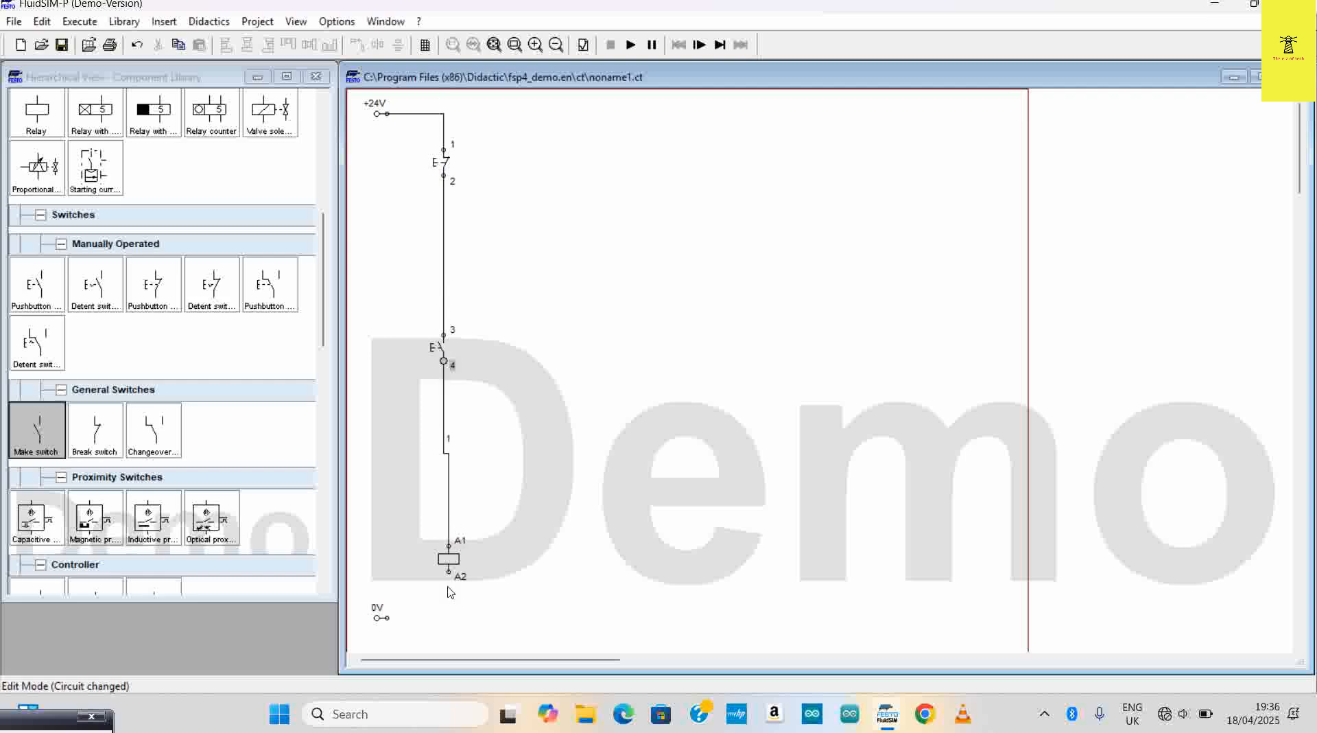
pyautogui.moveTo(386, 617); pyautogui.dragTo(449, 571)
pyautogui.click(630, 45)
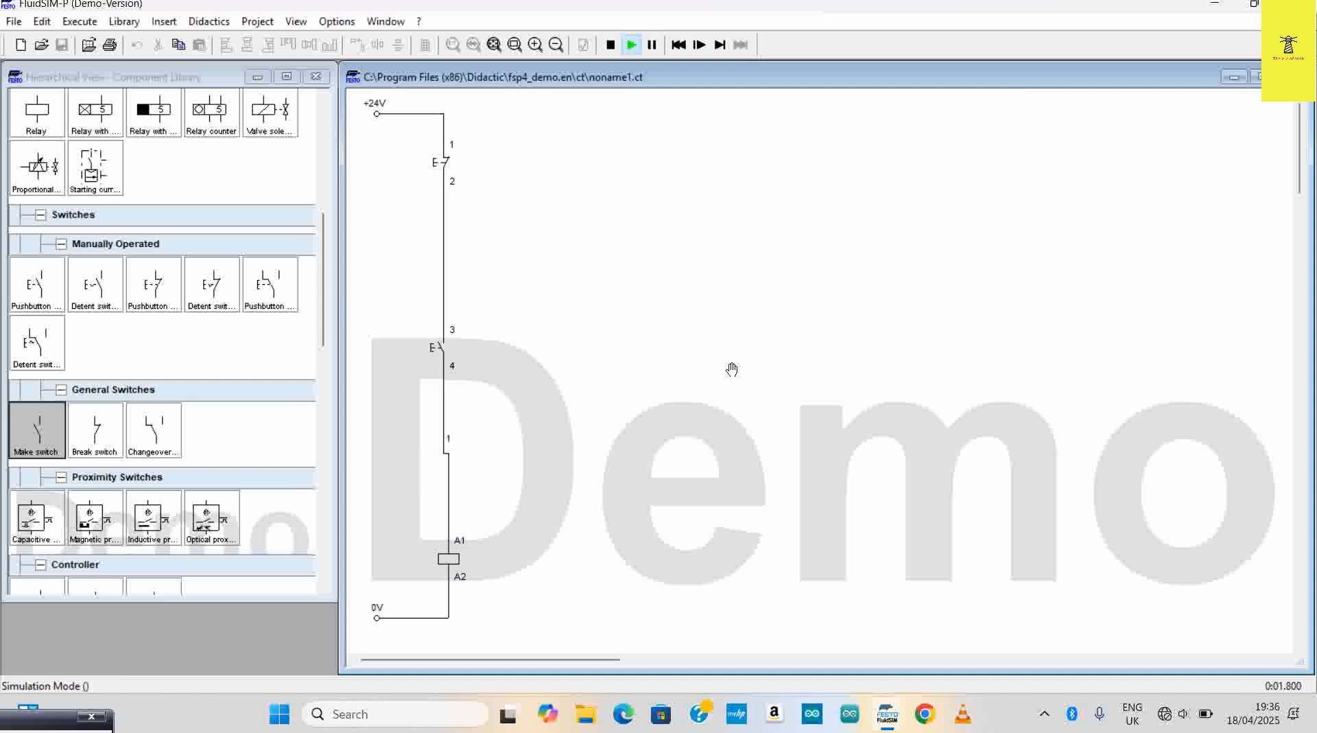
# Operate the make pushbutton several times in the running simulation to test the relay coil, and return to edit mode
pyautogui.click(447, 336)
pyautogui.click(446, 336)
pyautogui.click(446, 336)
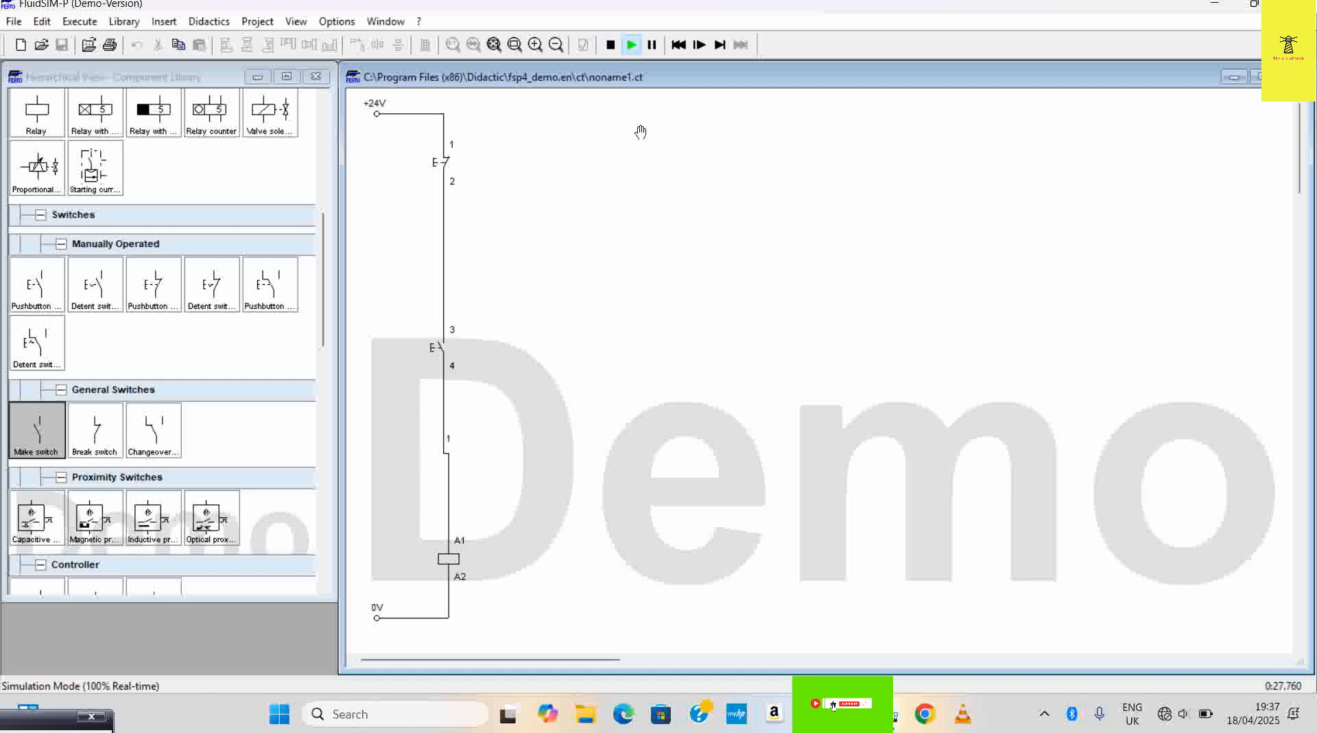
pyautogui.click(610, 45)
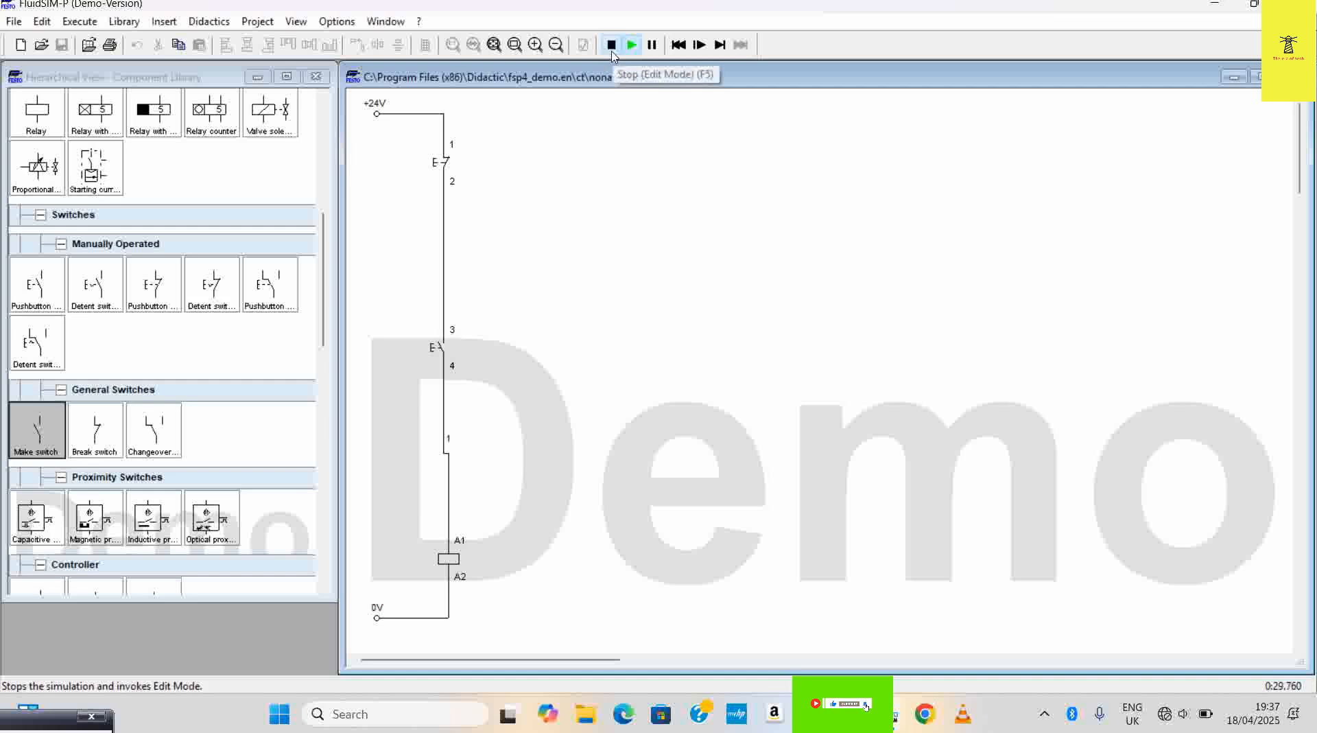
# Label the relay coil KM1
pyautogui.doubleClick(449, 558)
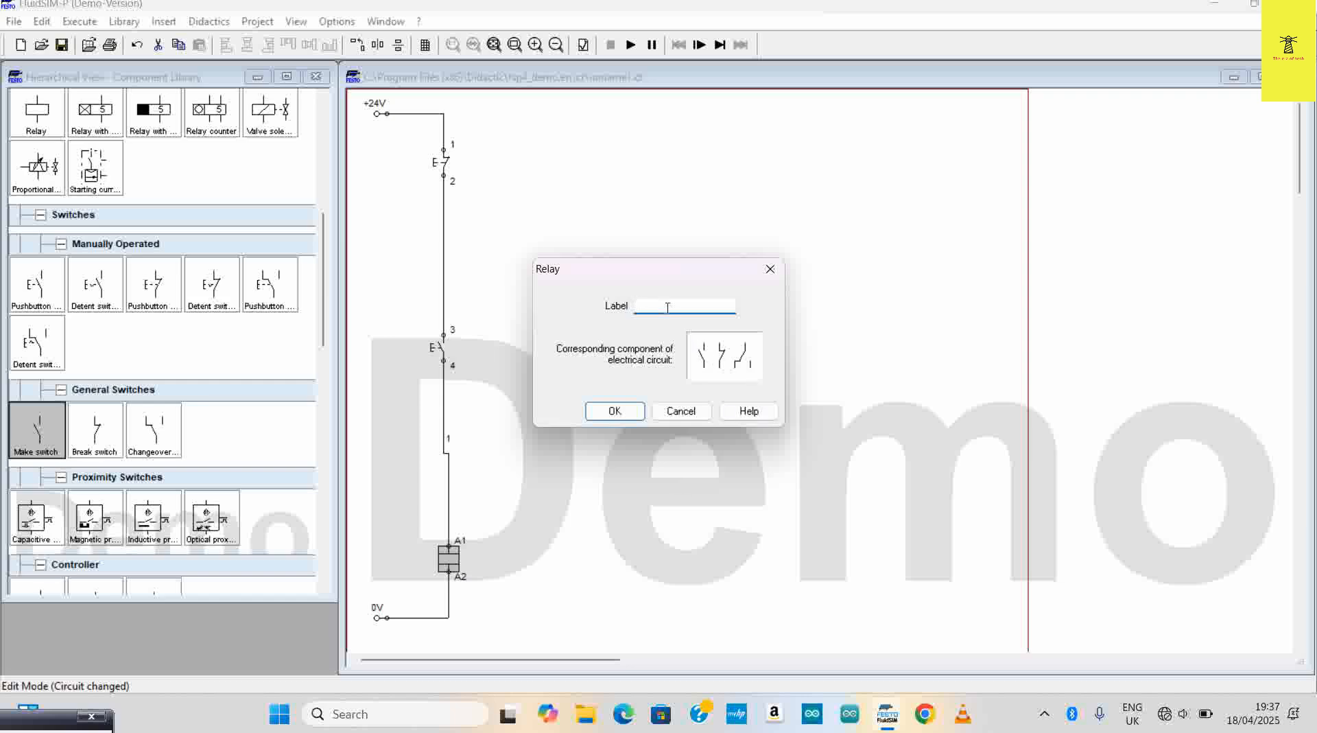
pyautogui.write('KM1')
pyautogui.press('Return')
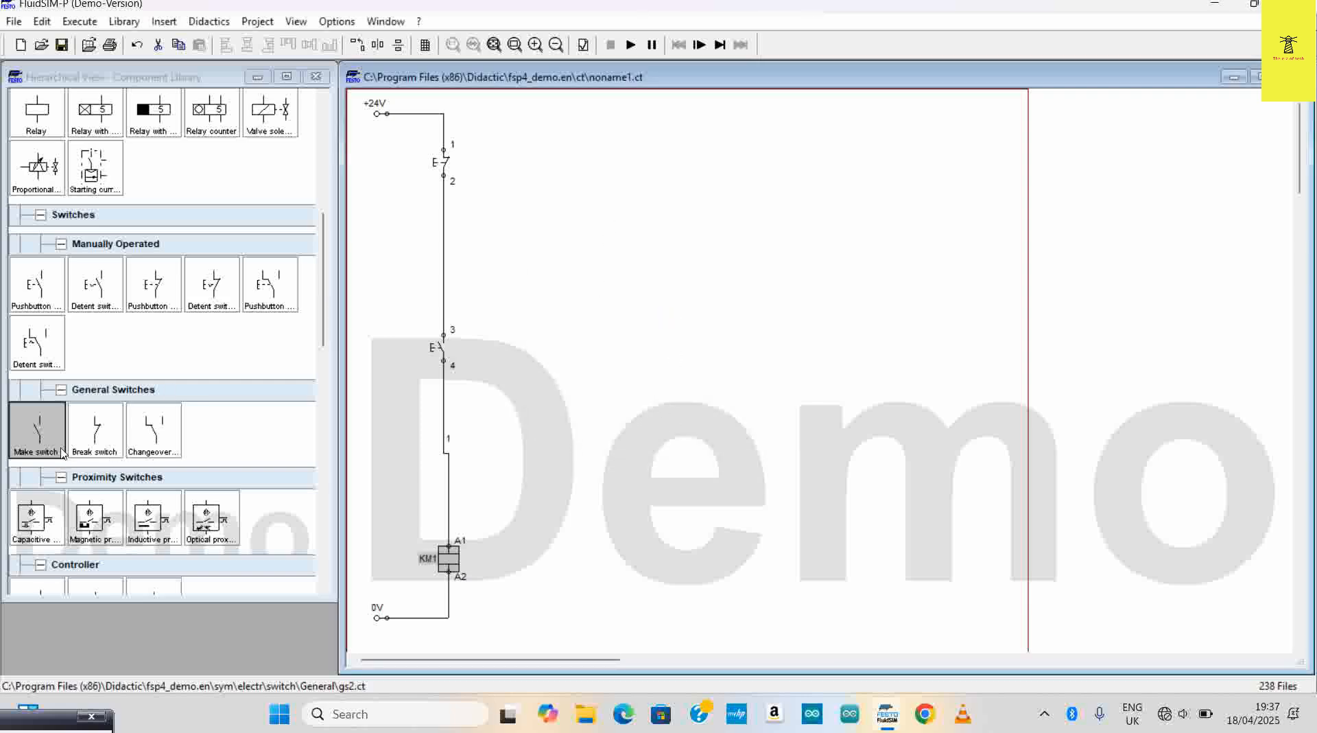
pyautogui.click(556, 457)
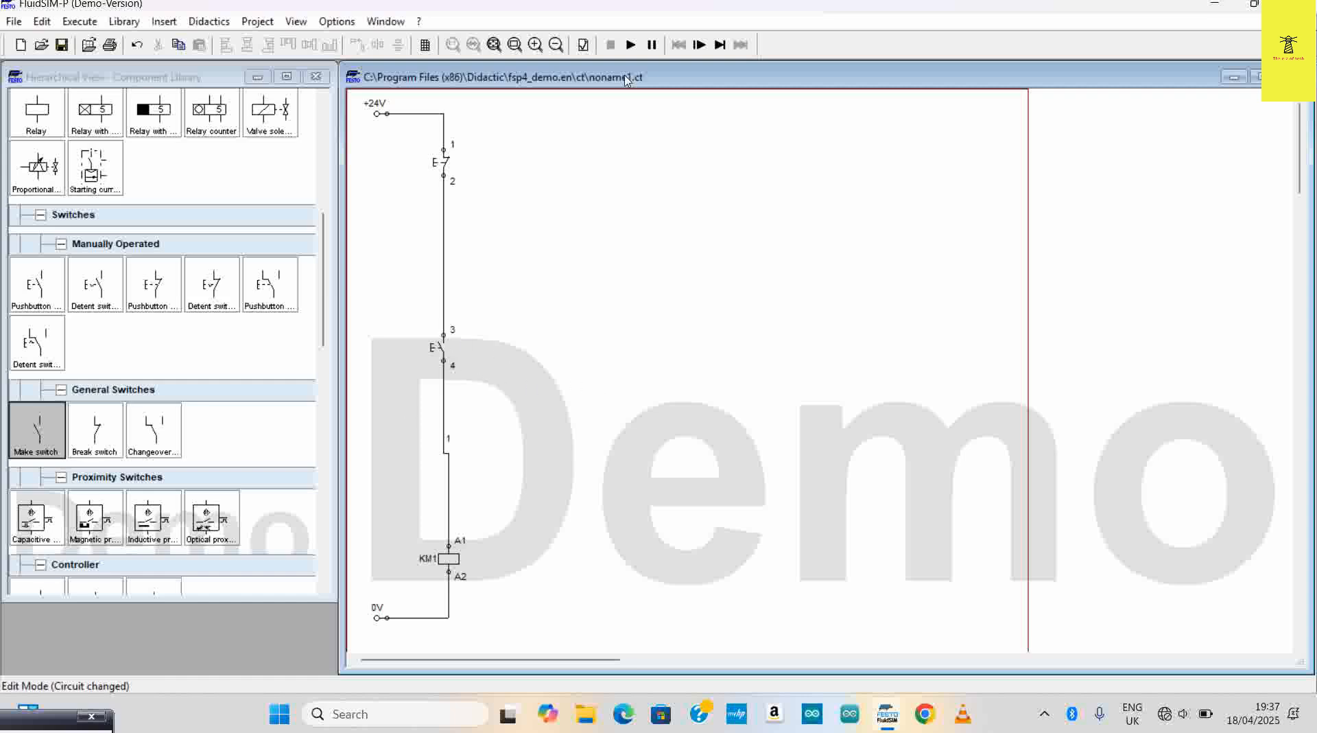
# Simulate the circuit with the labelled relay coil, operate the make pushbutton twice, and stop the simulation
pyautogui.click(630, 45)
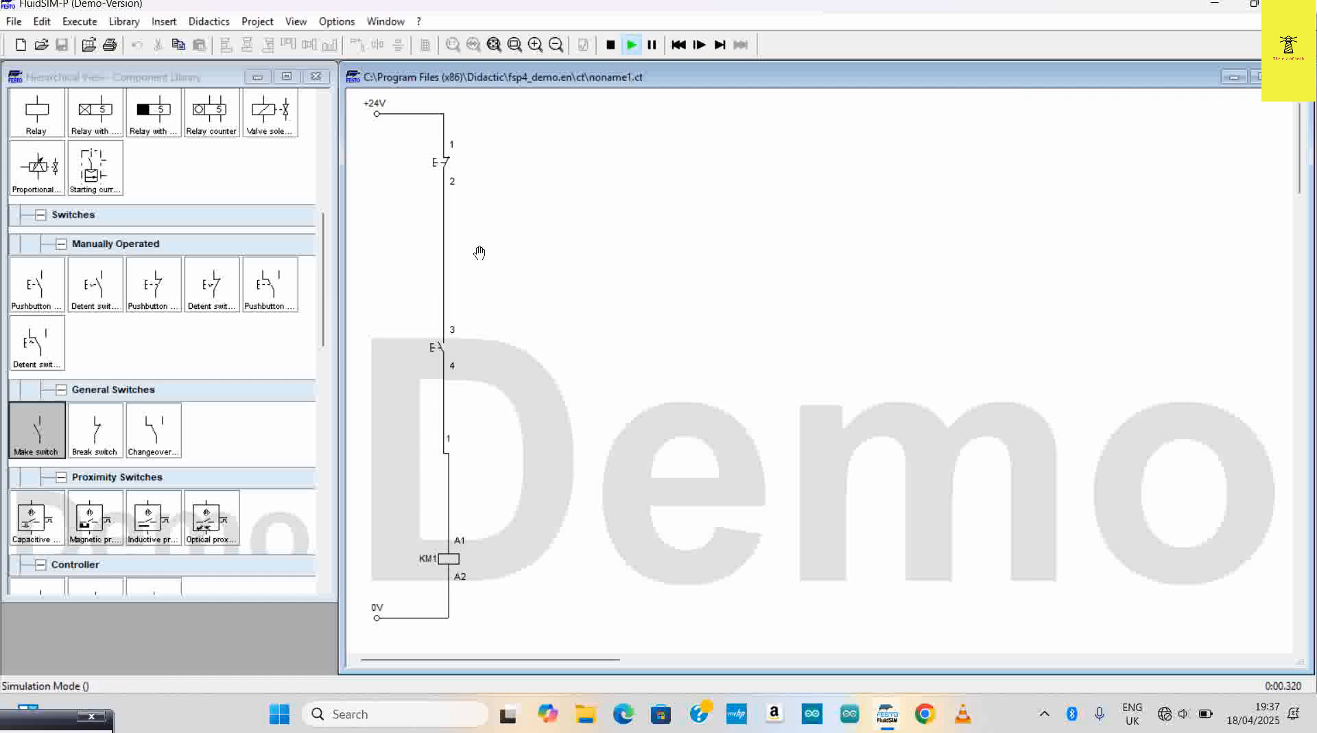
pyautogui.click(448, 334)
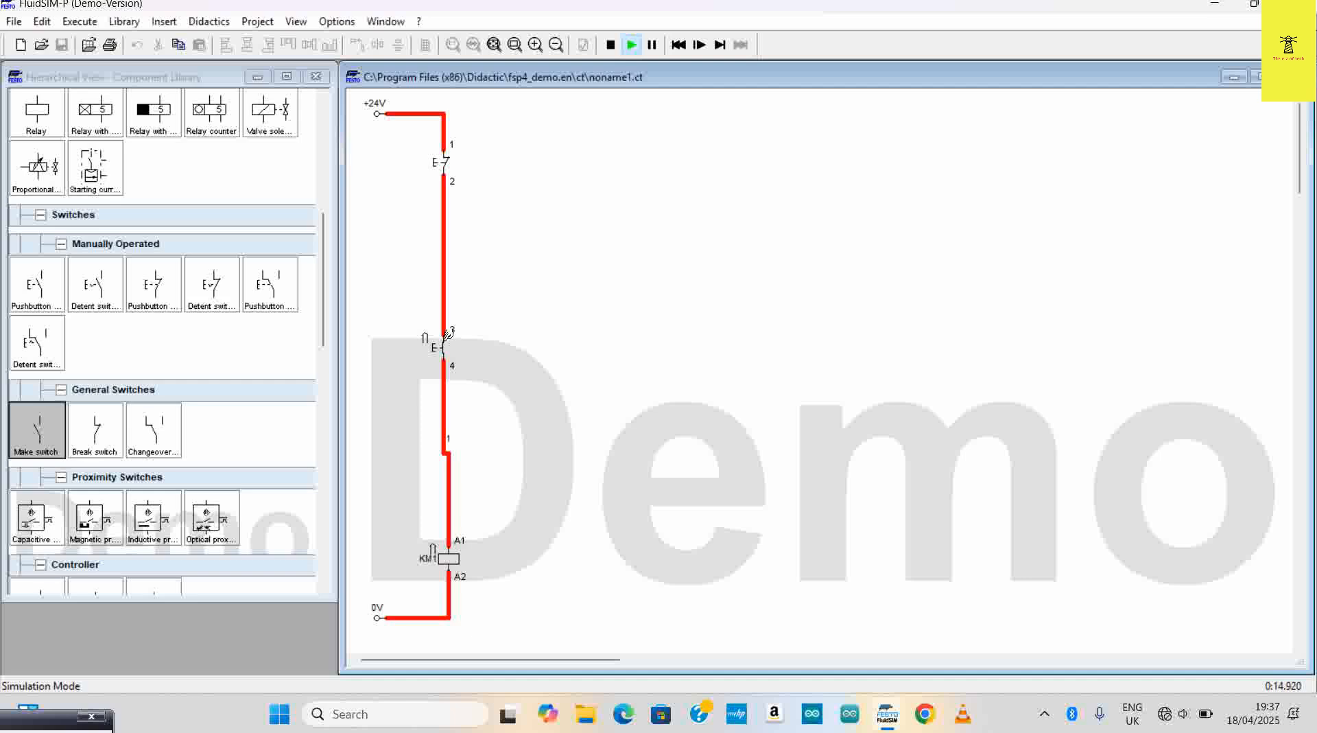
pyautogui.click(448, 334)
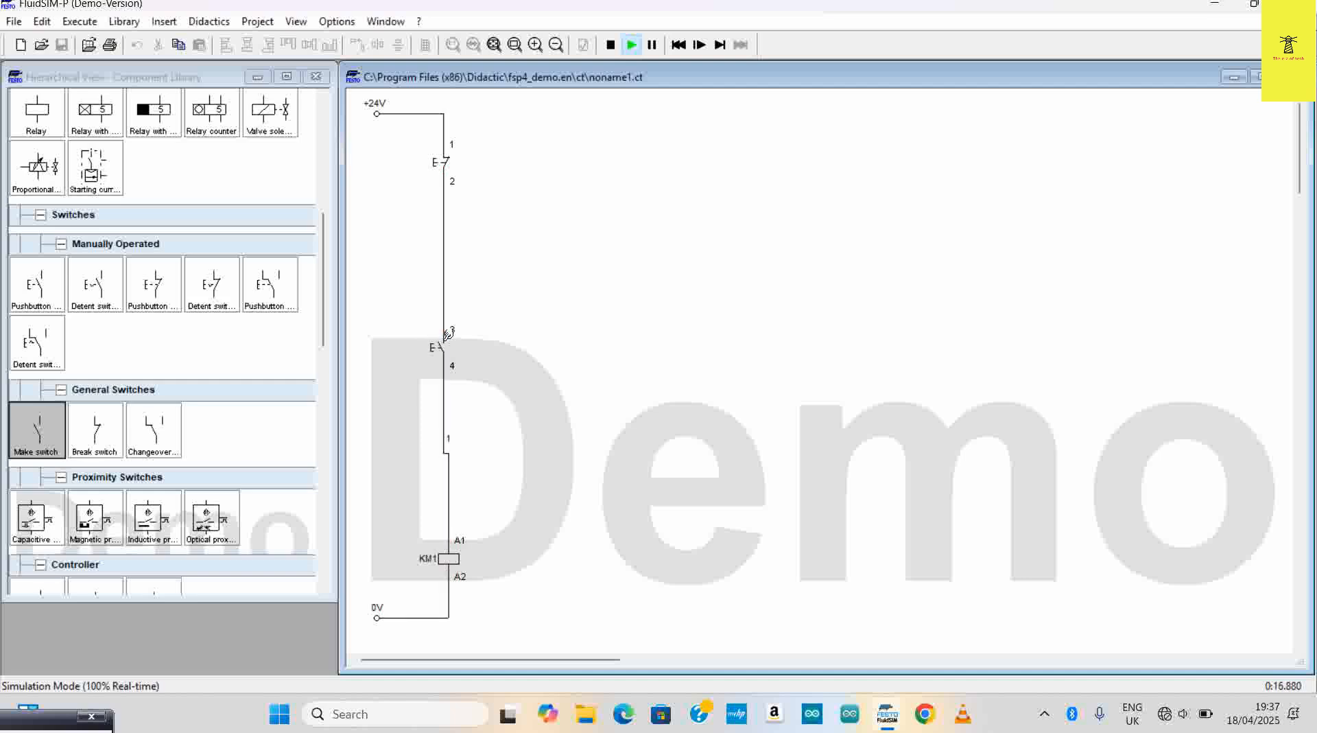
pyautogui.click(611, 45)
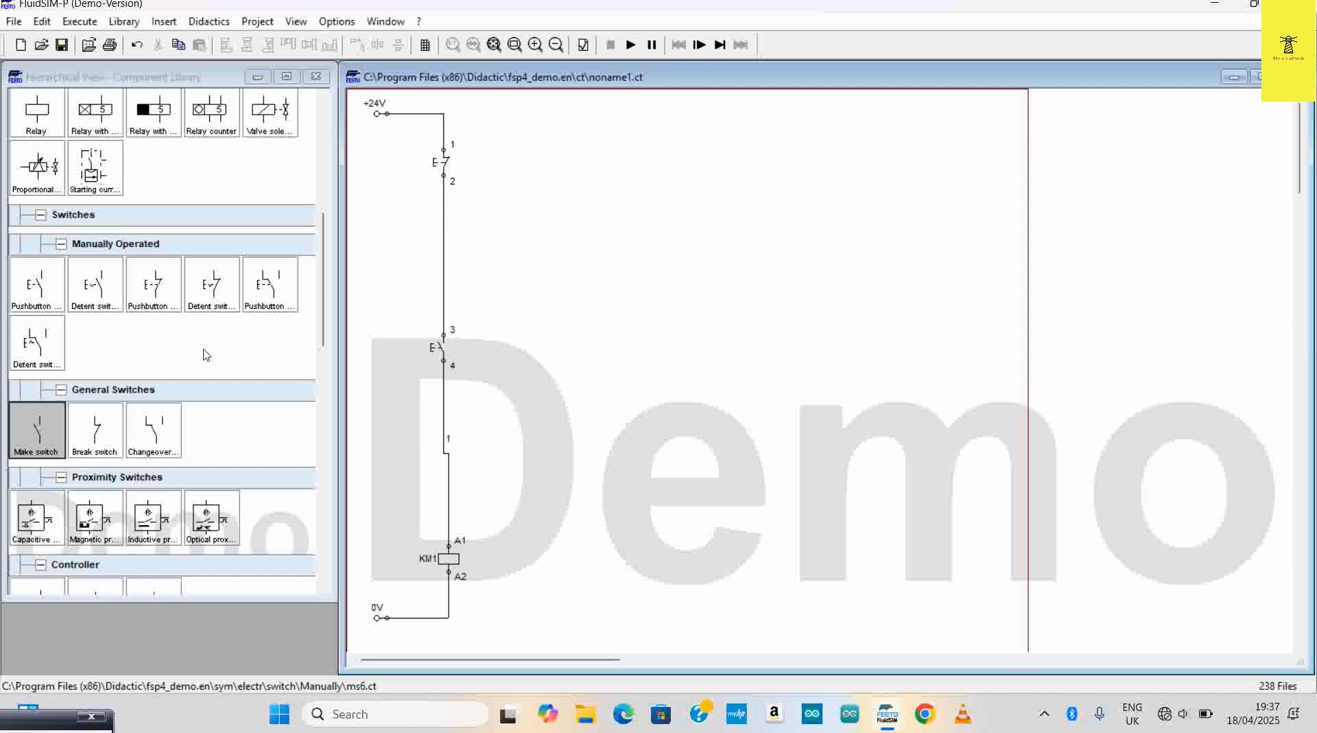
# Place a general make switch beside the make pushbutton and wire it in parallel, from below the break pushbutton to above the relay coil
pyautogui.moveTo(51, 432); pyautogui.dragTo(490, 351)
pyautogui.click(537, 367)
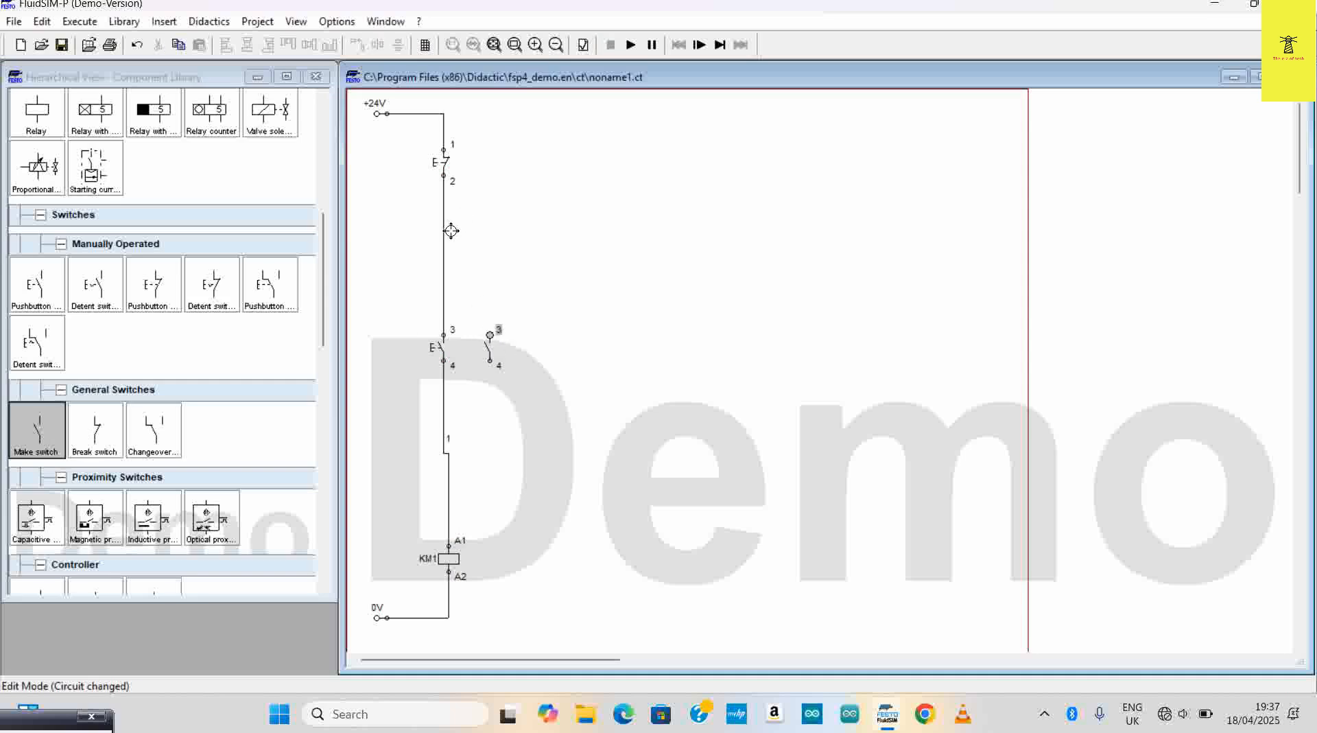
pyautogui.moveTo(446, 232); pyautogui.dragTo(445, 232)
pyautogui.moveTo(491, 360); pyautogui.dragTo(449, 453)
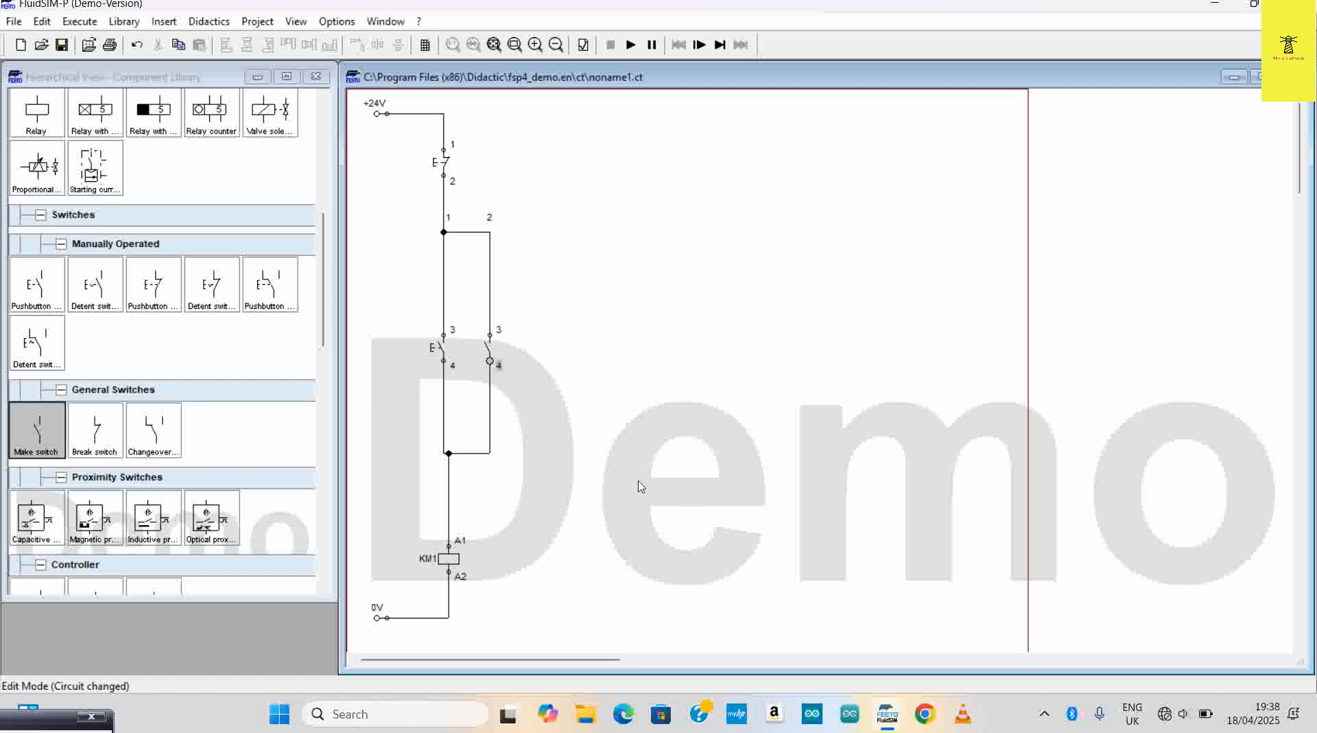
# Label the parallel make switch KM1 to link it to the relay coil
pyautogui.doubleClick(487, 348)
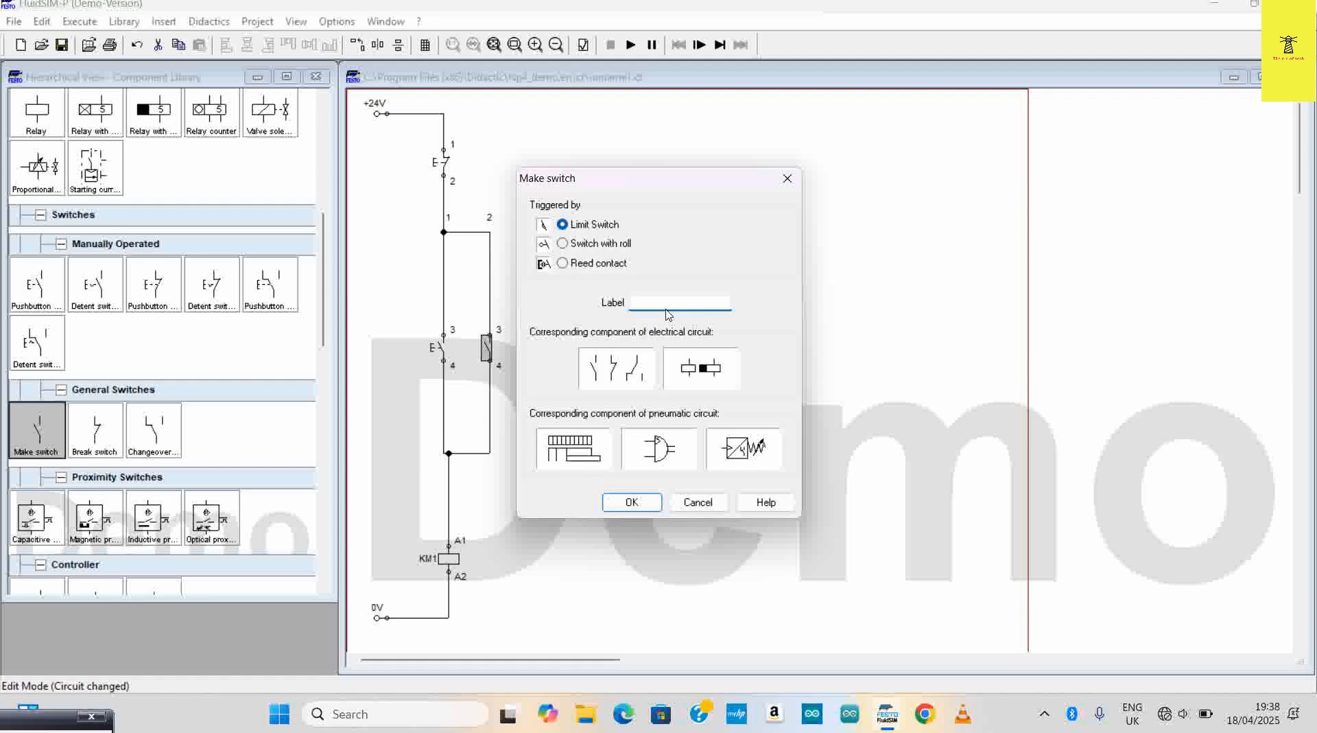
pyautogui.write('km1')
pyautogui.press('Return')
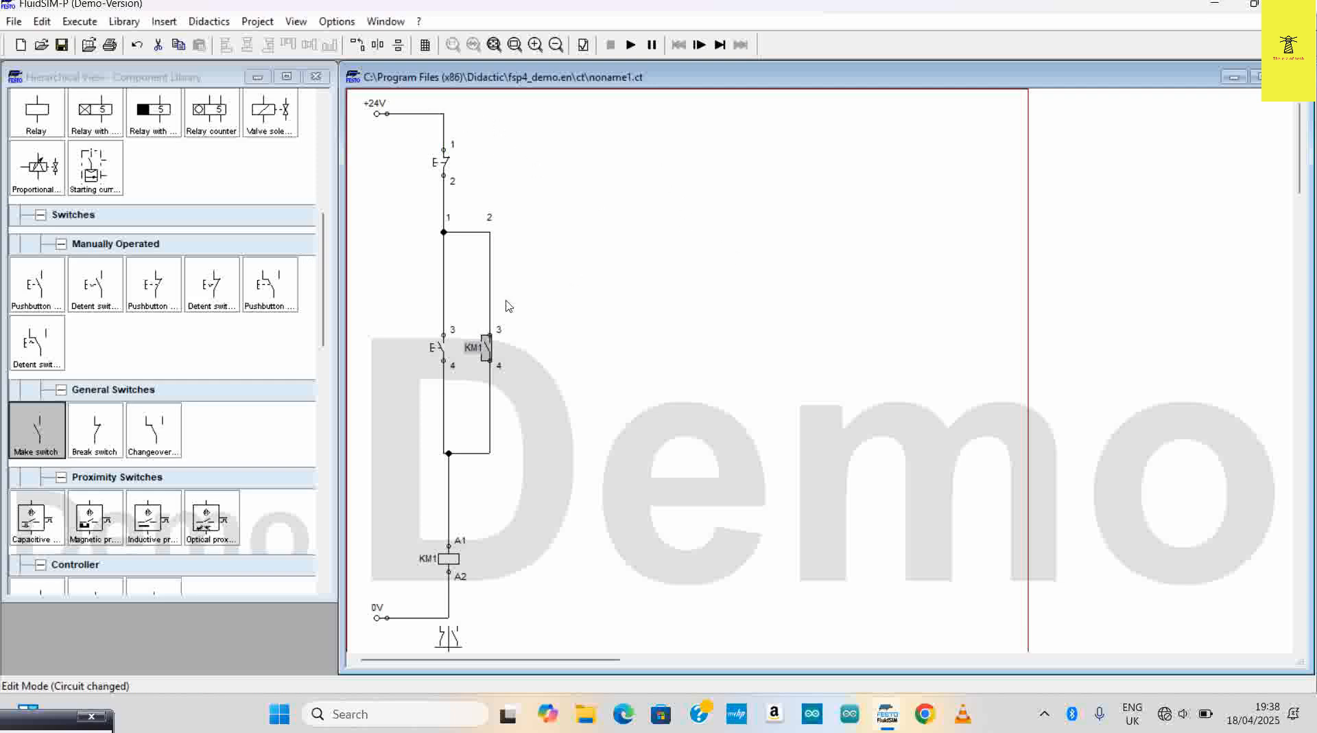
# Simulate the circuit with the KM1 holding contact, operate the make pushbutton once to test self-latching, and stop the simulation
pyautogui.click(631, 45)
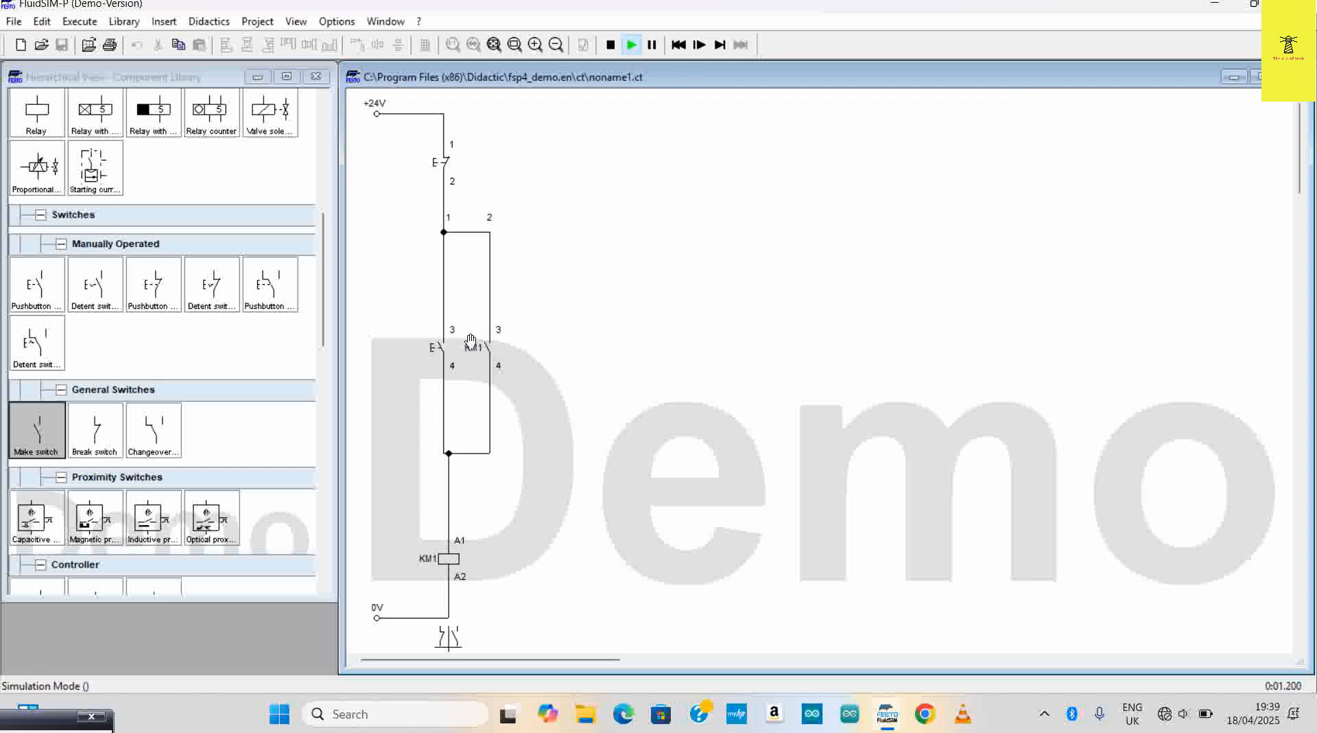
pyautogui.click(444, 341)
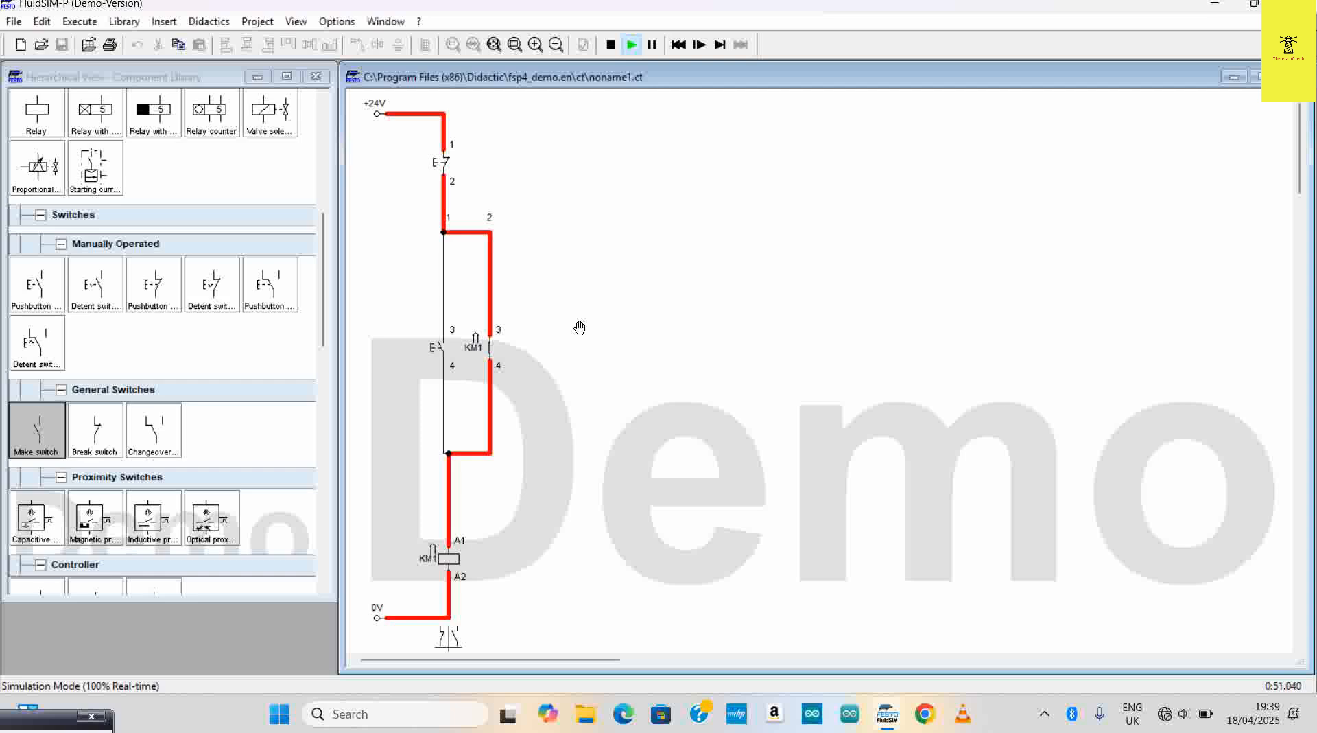
pyautogui.click(611, 48)
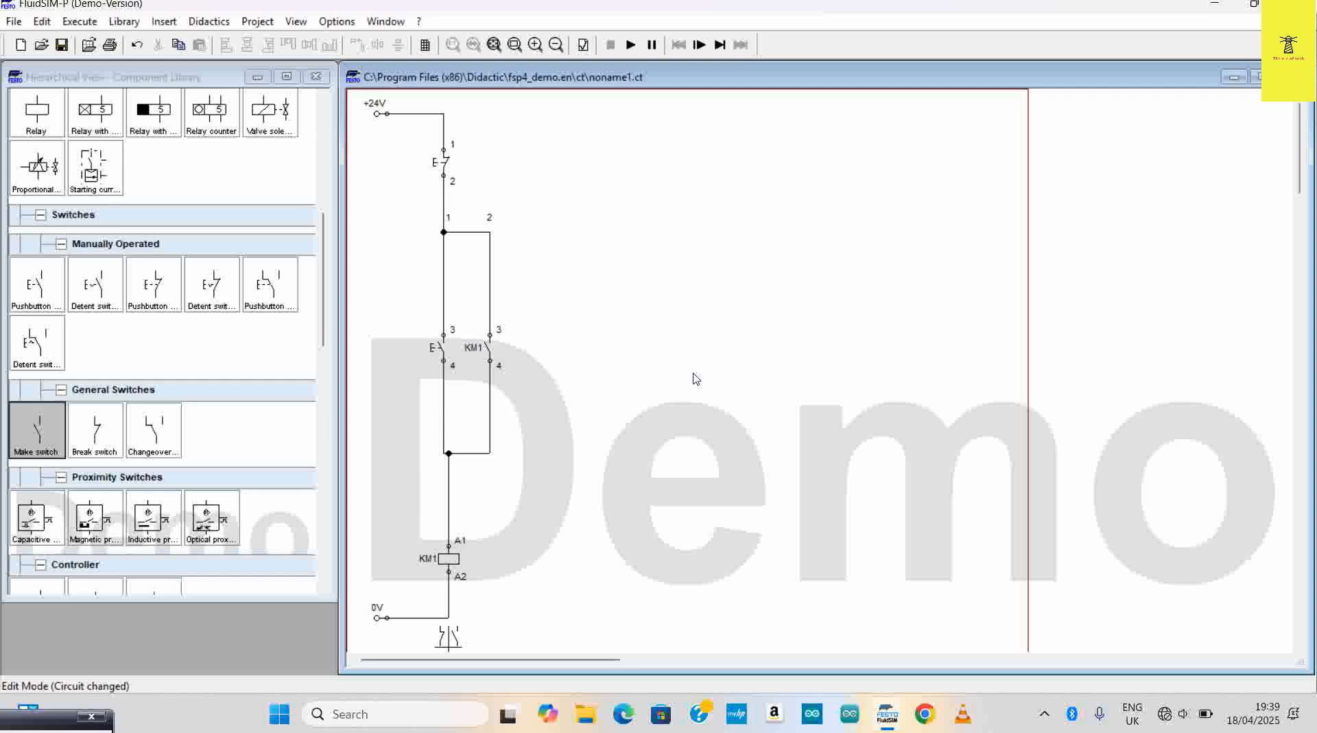